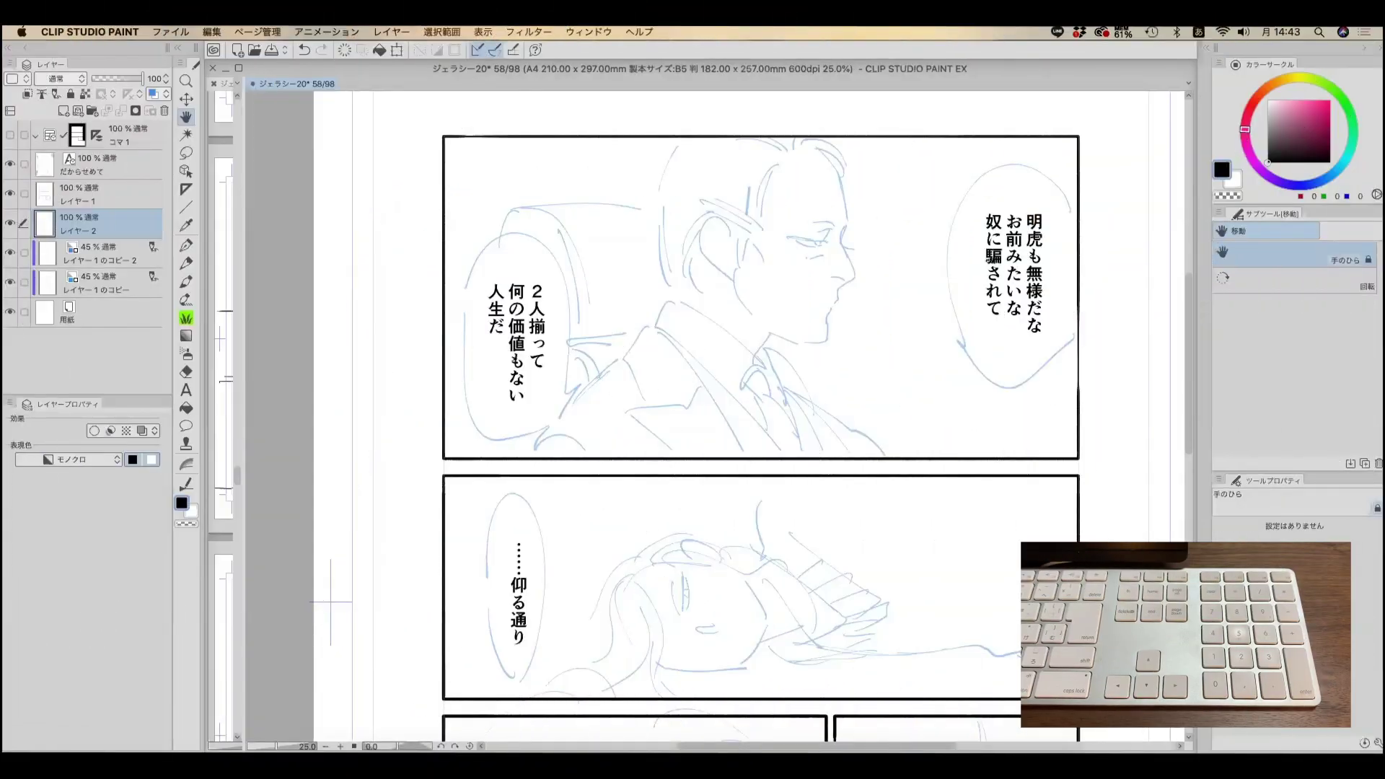
# - Draw a cluster of curved black test strokes in the empty area beside the man's tie with the リアルGペン
pyautogui.press('p')
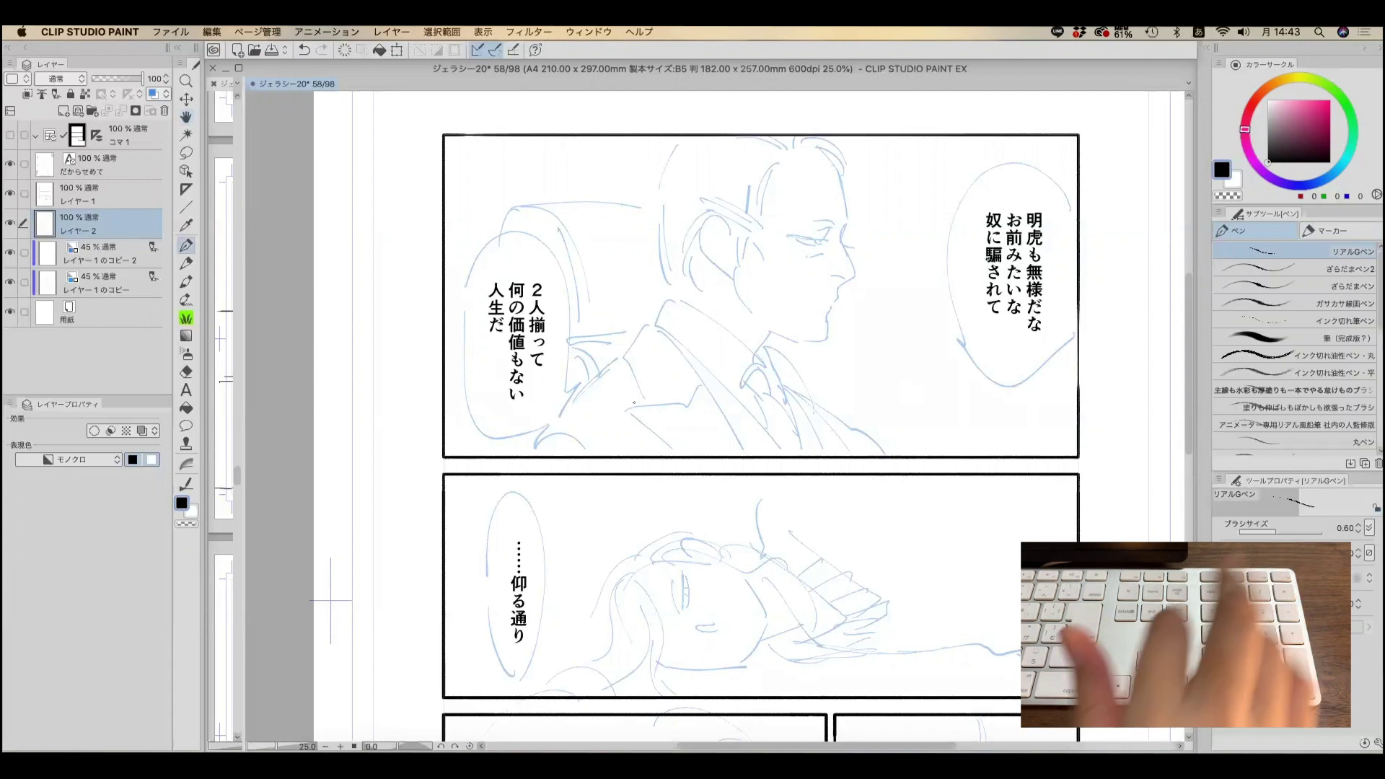
pyautogui.press('h')
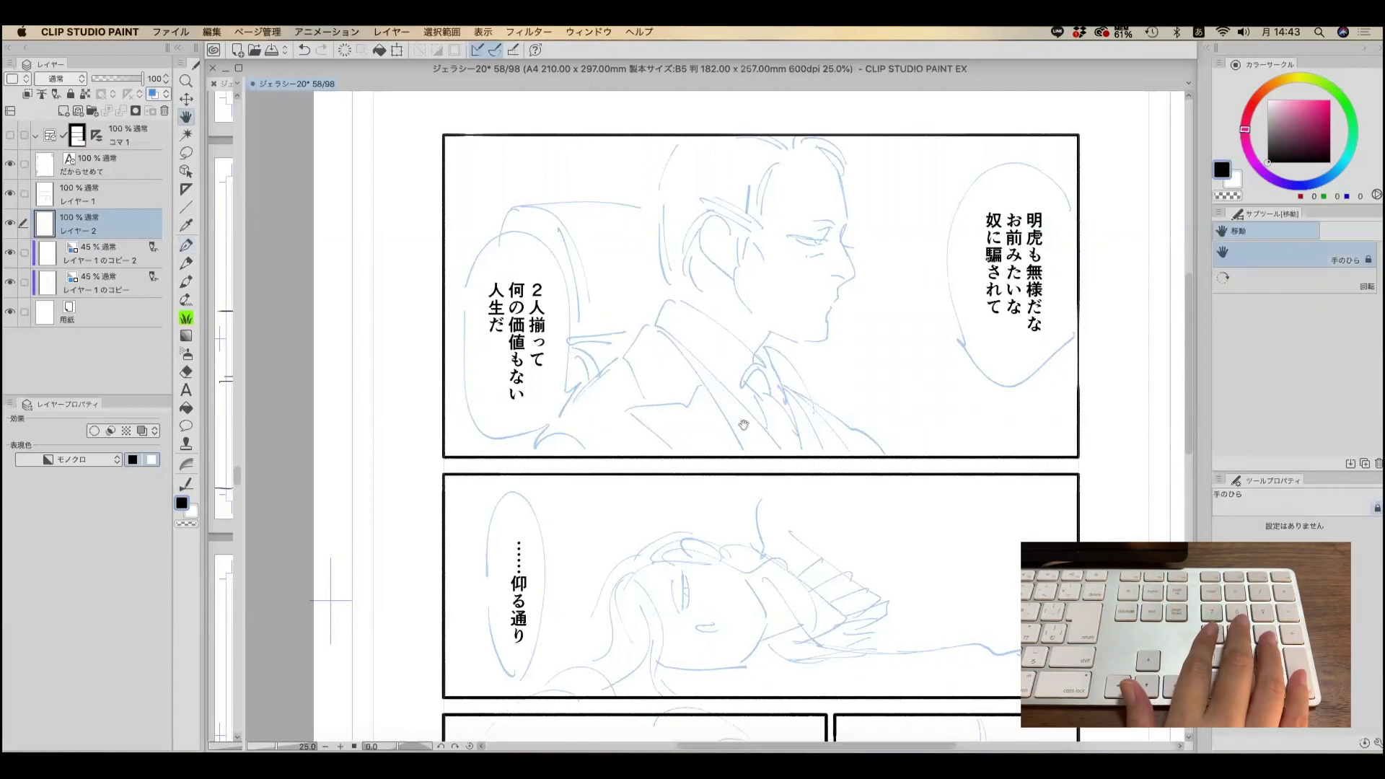
pyautogui.moveTo(744, 425); pyautogui.dragTo(667, 443)
pyautogui.press('p')
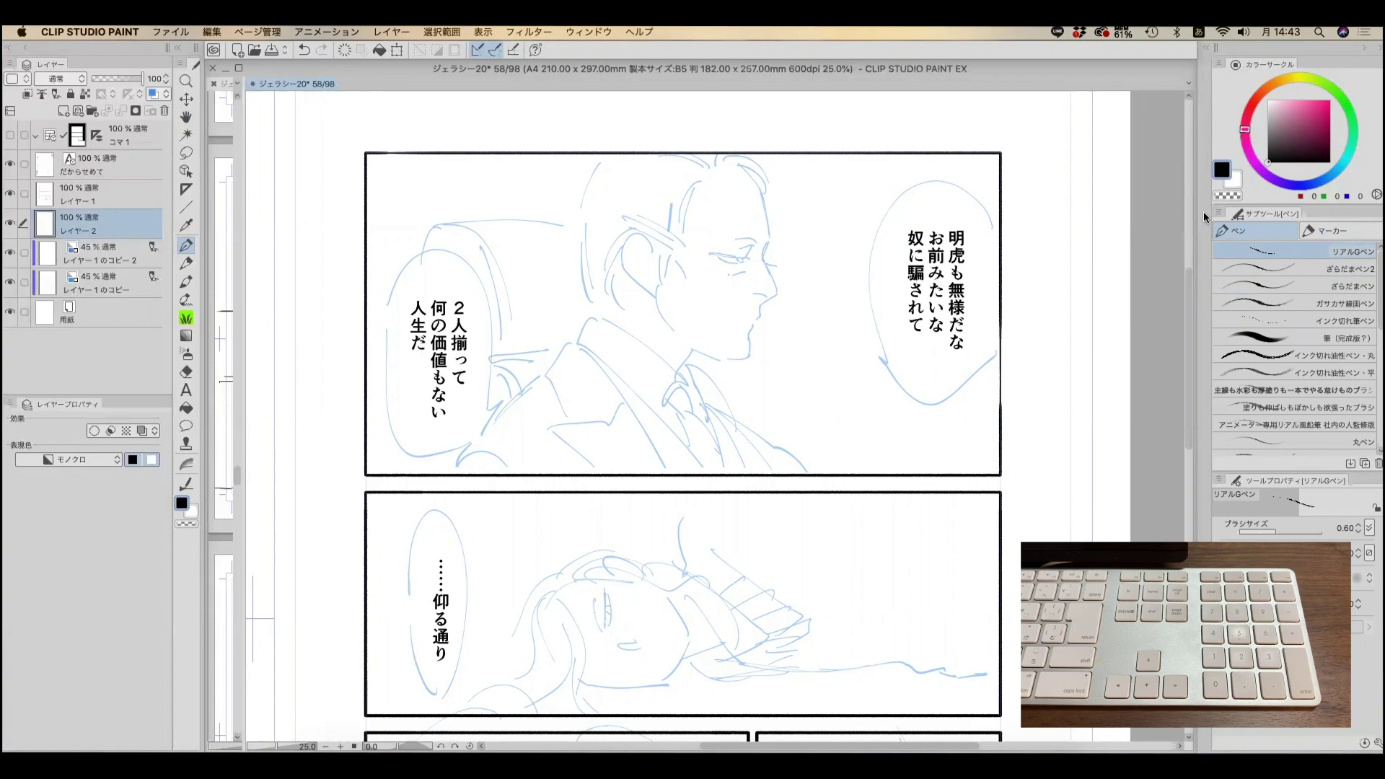
pyautogui.hotkey('ctrl', '+')
pyautogui.hotkey('ctrl', '+')
pyautogui.hotkey('ctrl', '+')
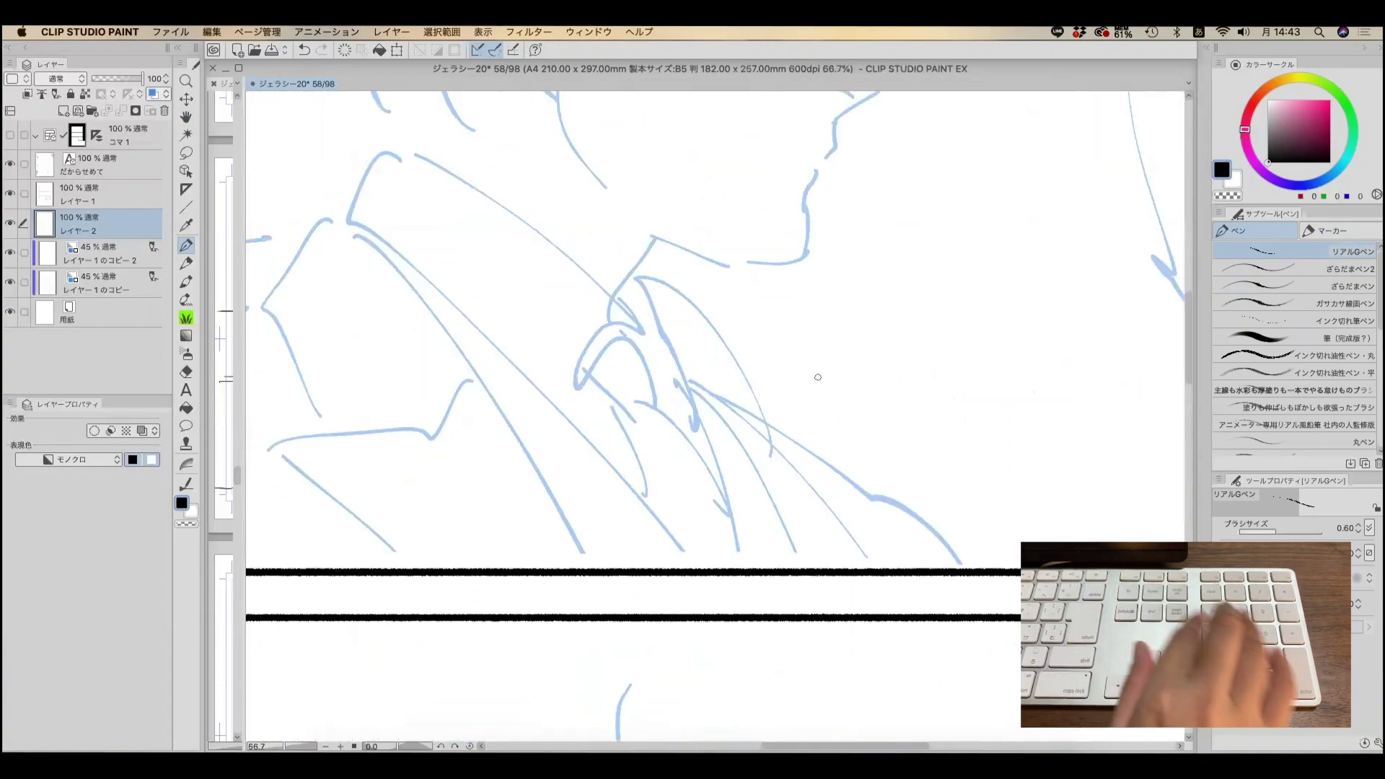
pyautogui.moveTo(680, 410); pyautogui.dragTo(608, 410)
pyautogui.press('p')
pyautogui.moveTo(834, 293)
pyautogui.mouseDown()
pyautogui.moveTo(857, 310)
pyautogui.moveTo(974, 563)
pyautogui.mouseUp()
pyautogui.moveTo(871, 365); pyautogui.dragTo(1017, 586)
pyautogui.press(']')
pyautogui.moveTo(823, 345); pyautogui.dragTo(866, 407)
pyautogui.moveTo(818, 353)
pyautogui.mouseDown()
pyautogui.moveTo(877, 448)
pyautogui.moveTo(887, 514)
pyautogui.mouseUp()
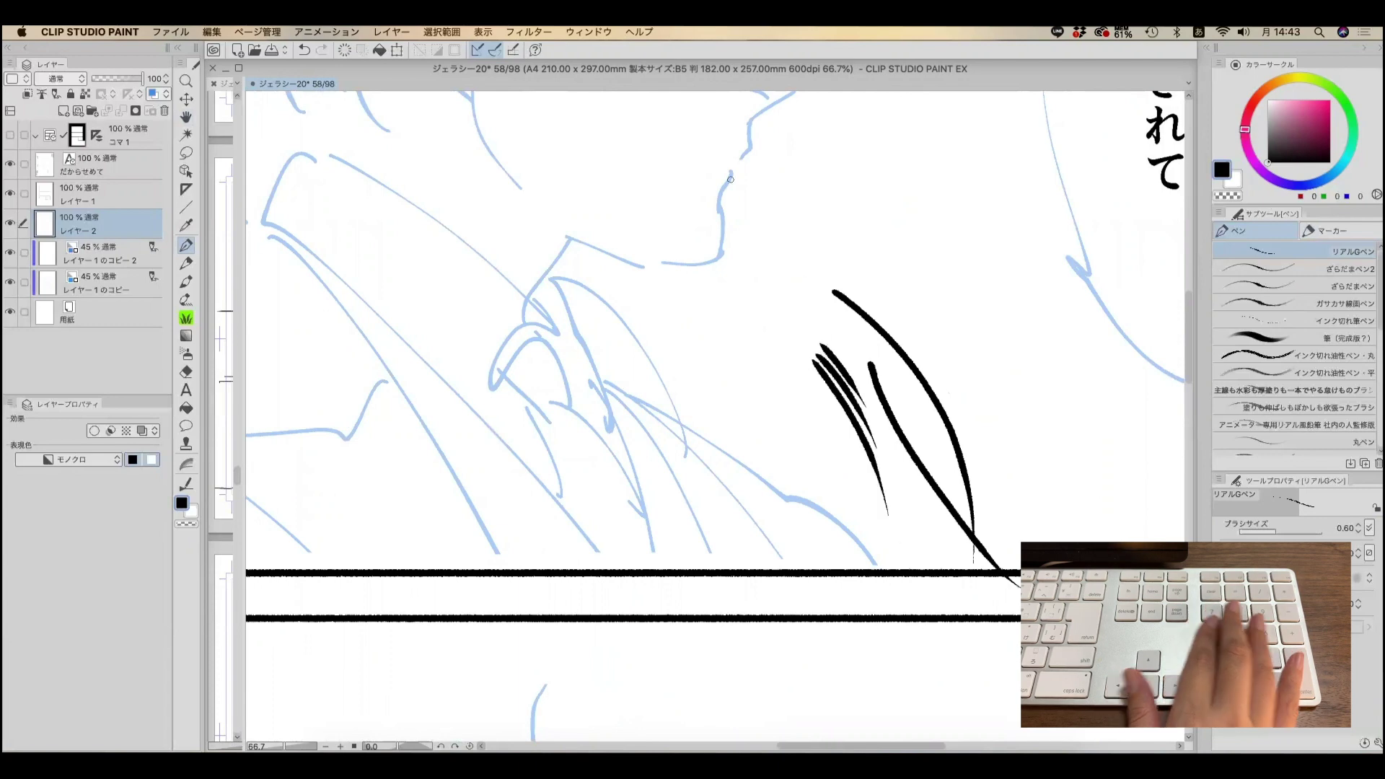
pyautogui.moveTo(783, 315)
pyautogui.mouseDown()
pyautogui.moveTo(1017, 588)
pyautogui.moveTo(888, 498)
pyautogui.mouseUp()
pyautogui.moveTo(870, 249); pyautogui.dragTo(931, 353)
pyautogui.moveTo(879, 271); pyautogui.dragTo(942, 417)
# - Undo all the test strokes beside the tie and set the pen's brush size back to 0.60
pyautogui.press('super+z')
pyautogui.press('super+z')
pyautogui.press('super+z')
pyautogui.press('super+z')
pyautogui.press('super+z')
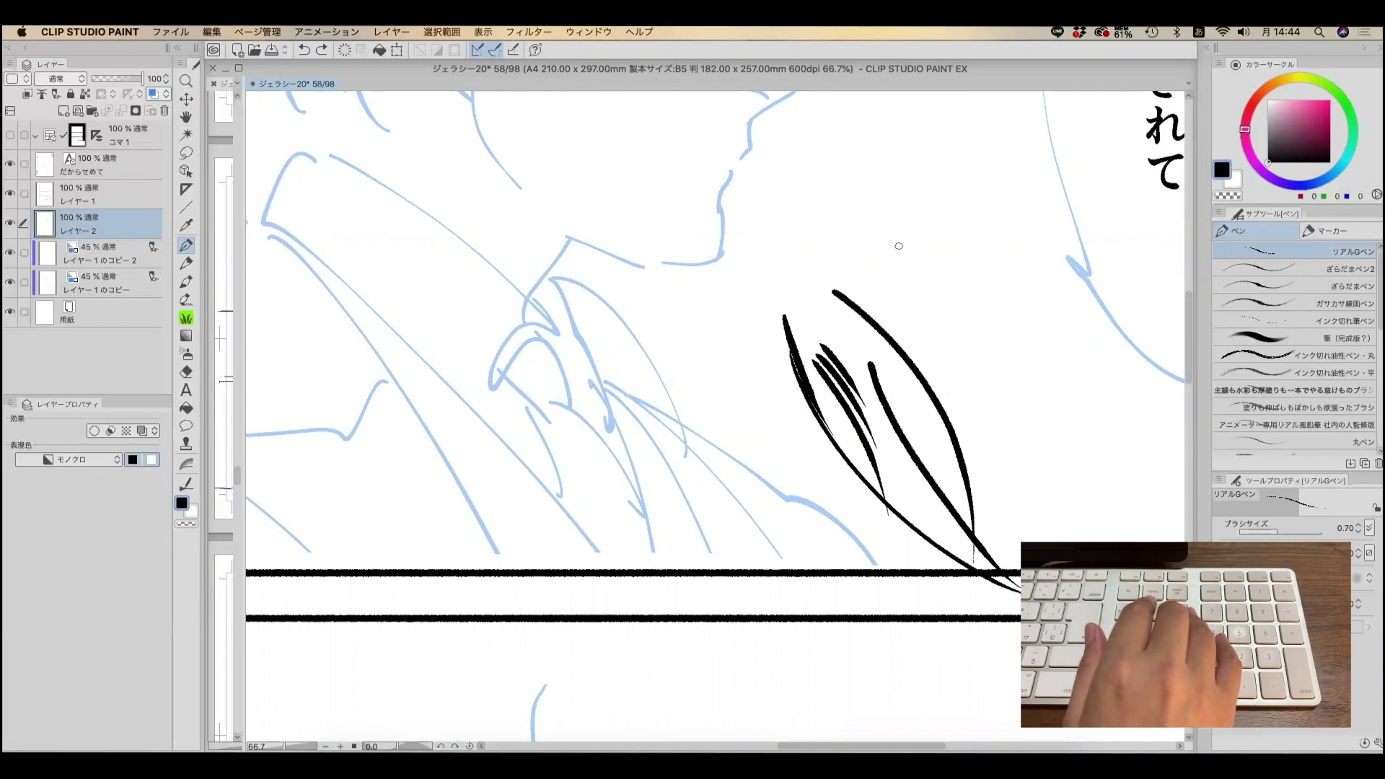
pyautogui.press('super+z')
pyautogui.press('super+z')
pyautogui.press('super+z')
pyautogui.press('super+z')
pyautogui.press('super+z')
pyautogui.press('[')
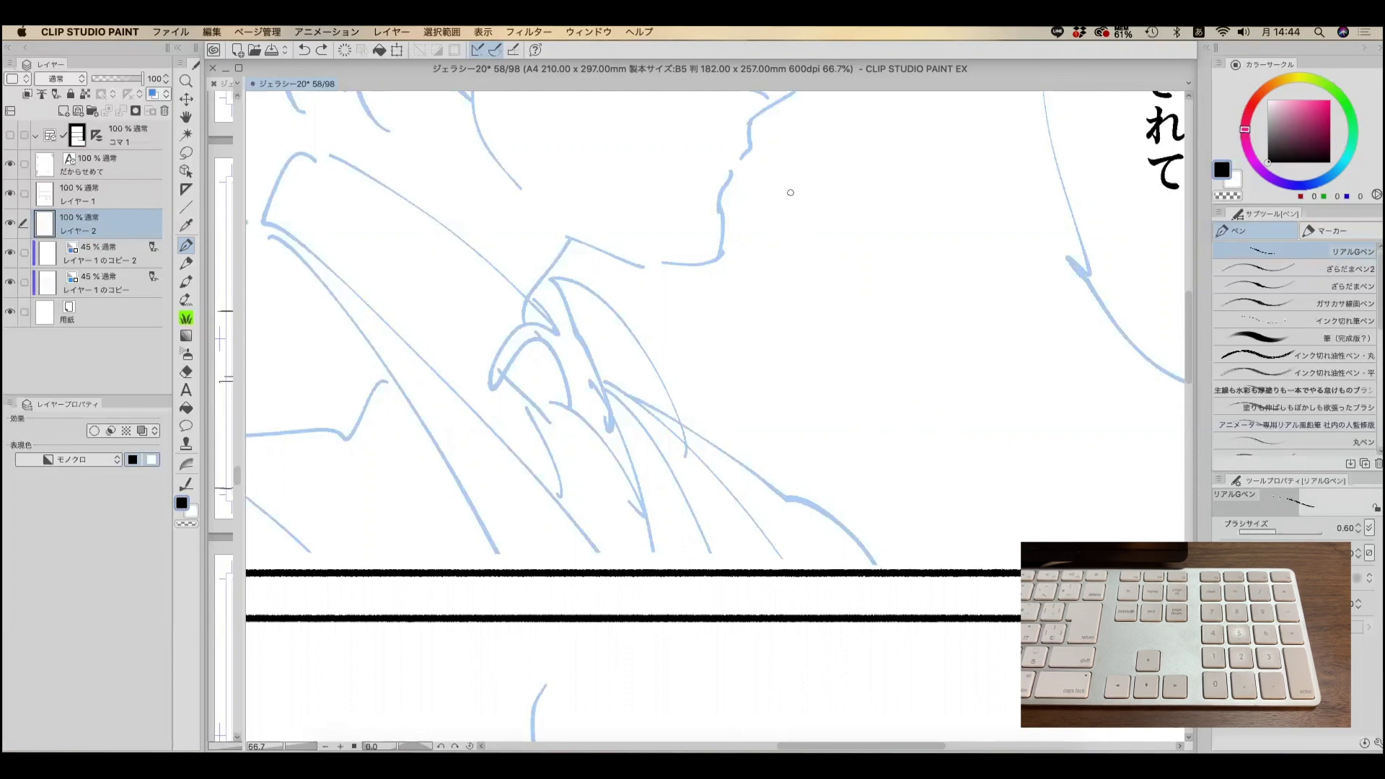
# - Try inking the man's profile from the forehead to under the nose, and erase that line again
pyautogui.press('h')
pyautogui.moveTo(775, 310); pyautogui.dragTo(795, 445)
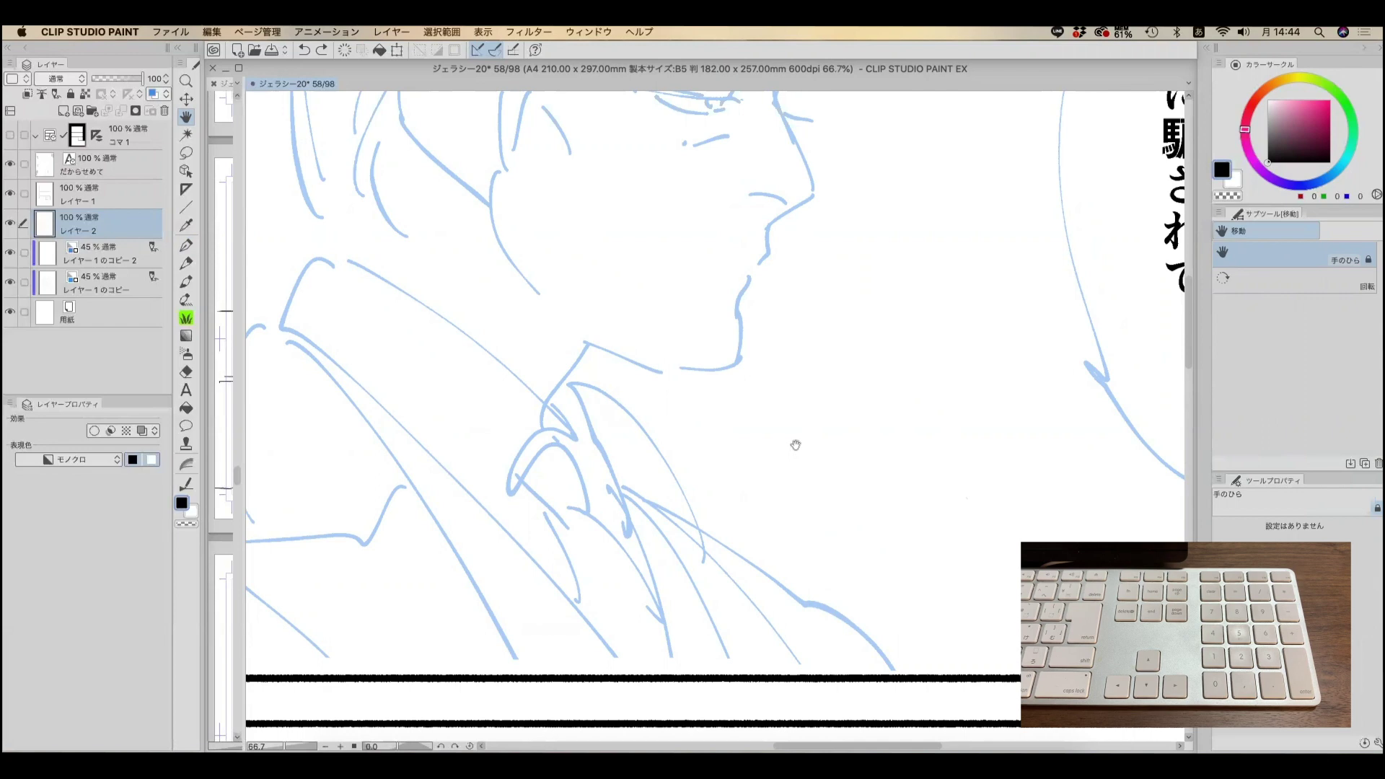
pyautogui.moveTo(685, 435); pyautogui.dragTo(699, 452)
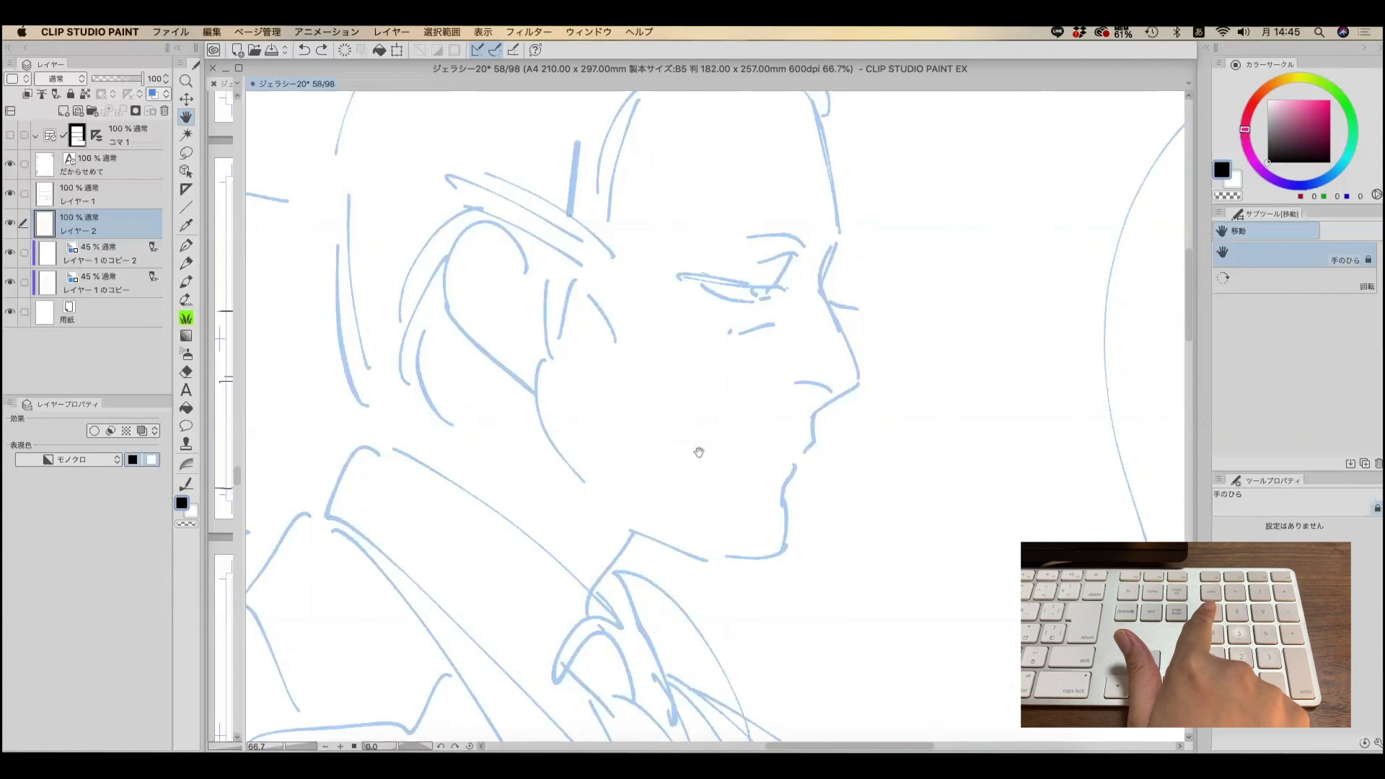
pyautogui.press('p')
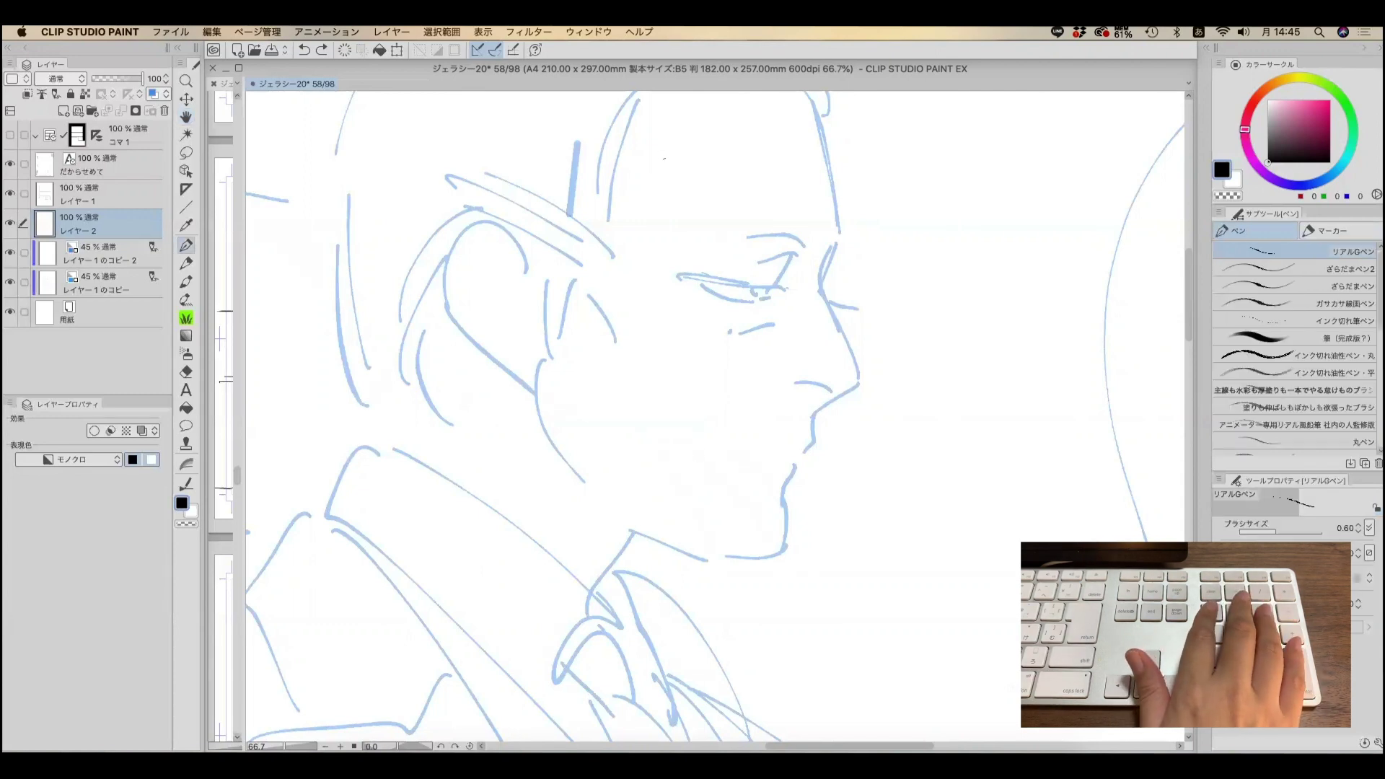
pyautogui.scroll(3, 735, 159)
pyautogui.moveTo(801, 152)
pyautogui.mouseDown()
pyautogui.moveTo(859, 258)
pyautogui.moveTo(875, 336)
pyautogui.moveTo(853, 389)
pyautogui.moveTo(891, 467)
pyautogui.moveTo(886, 497)
pyautogui.moveTo(846, 523)
pyautogui.mouseUp()
pyautogui.press('e')
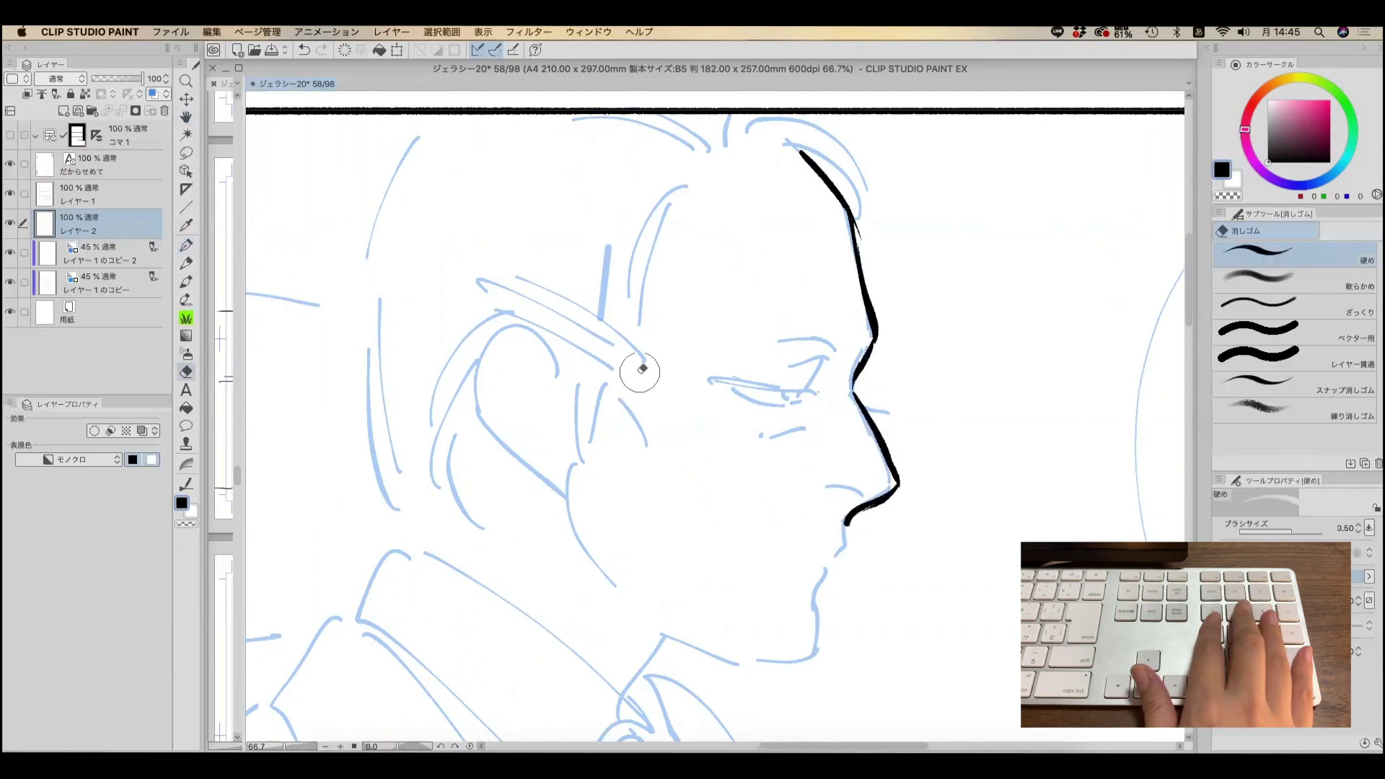
pyautogui.moveTo(788, 154)
pyautogui.mouseDown()
pyautogui.moveTo(844, 208)
pyautogui.moveTo(894, 480)
pyautogui.moveTo(826, 541)
pyautogui.mouseUp()
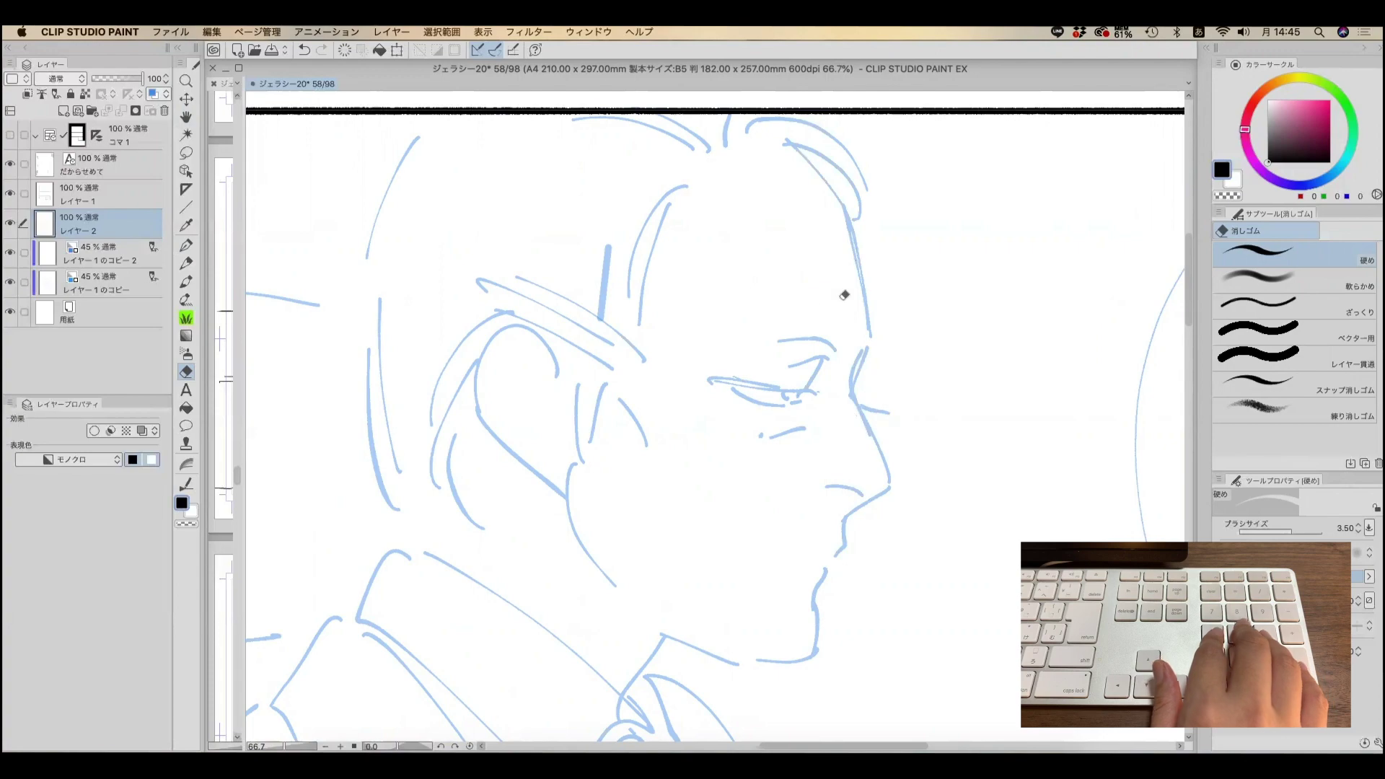
pyautogui.press('r')
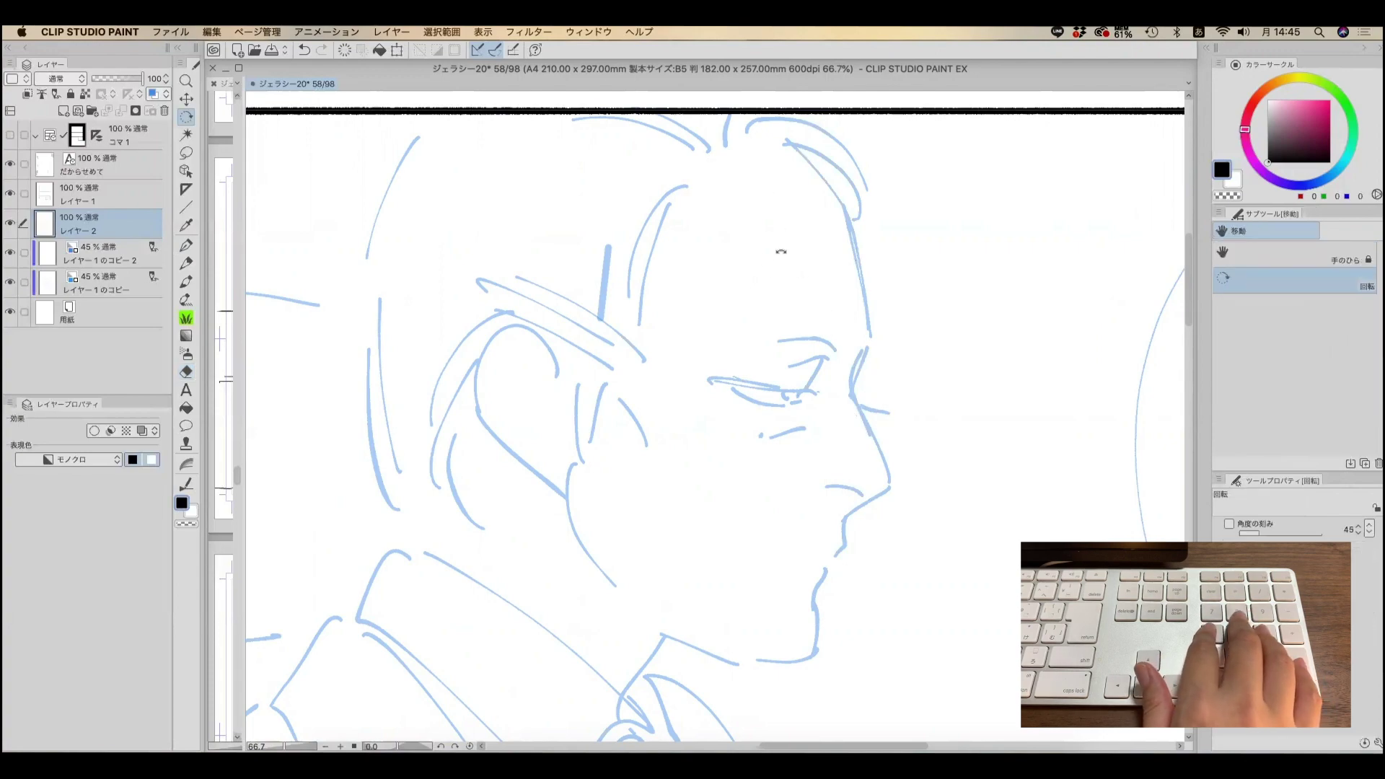
pyautogui.moveTo(786, 260); pyautogui.dragTo(648, 205)
pyautogui.doubleClick(637, 213)
pyautogui.press('h')
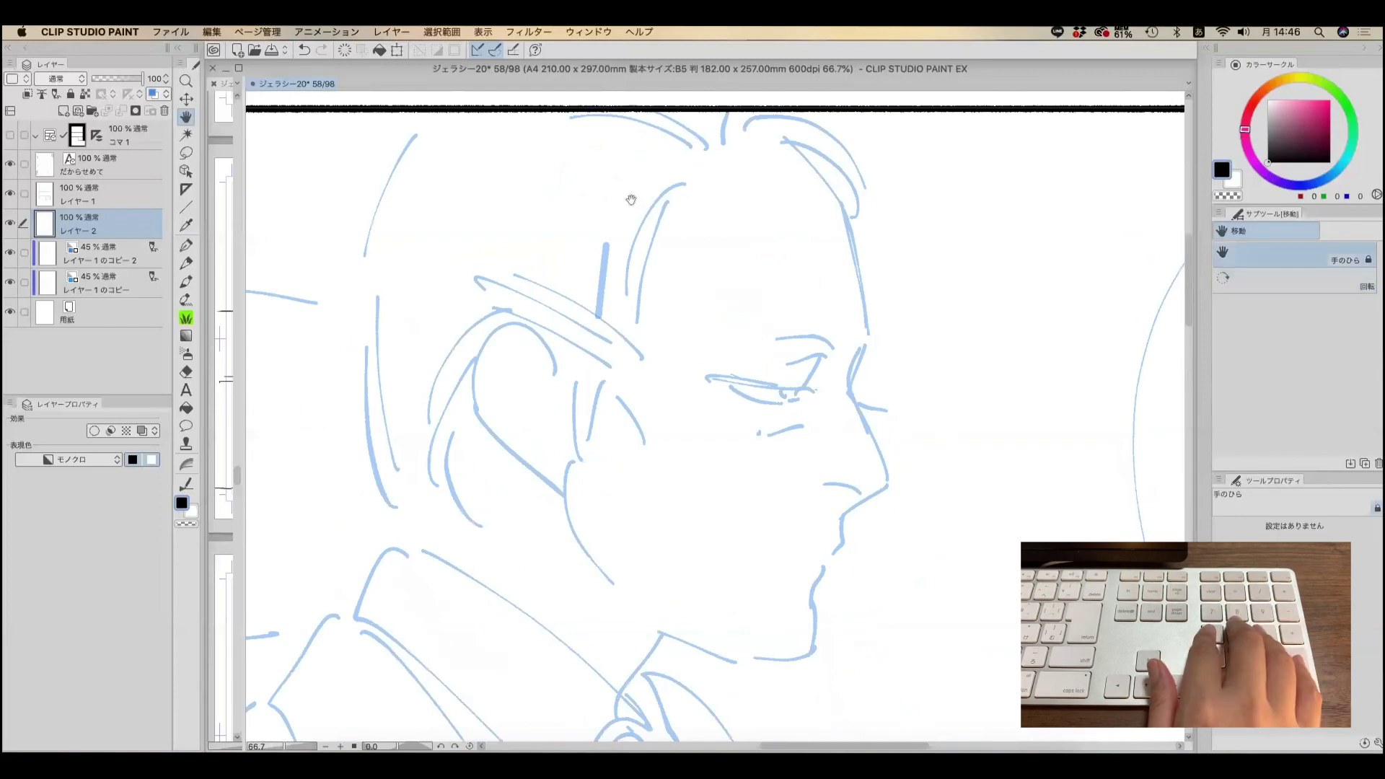
pyautogui.moveTo(772, 464); pyautogui.dragTo(604, 168)
pyautogui.scroll(5, 604, 168)
pyautogui.scroll(-10, 628, 194)
pyautogui.scroll(6, 660, 234)
pyautogui.scroll(8, 660, 233)
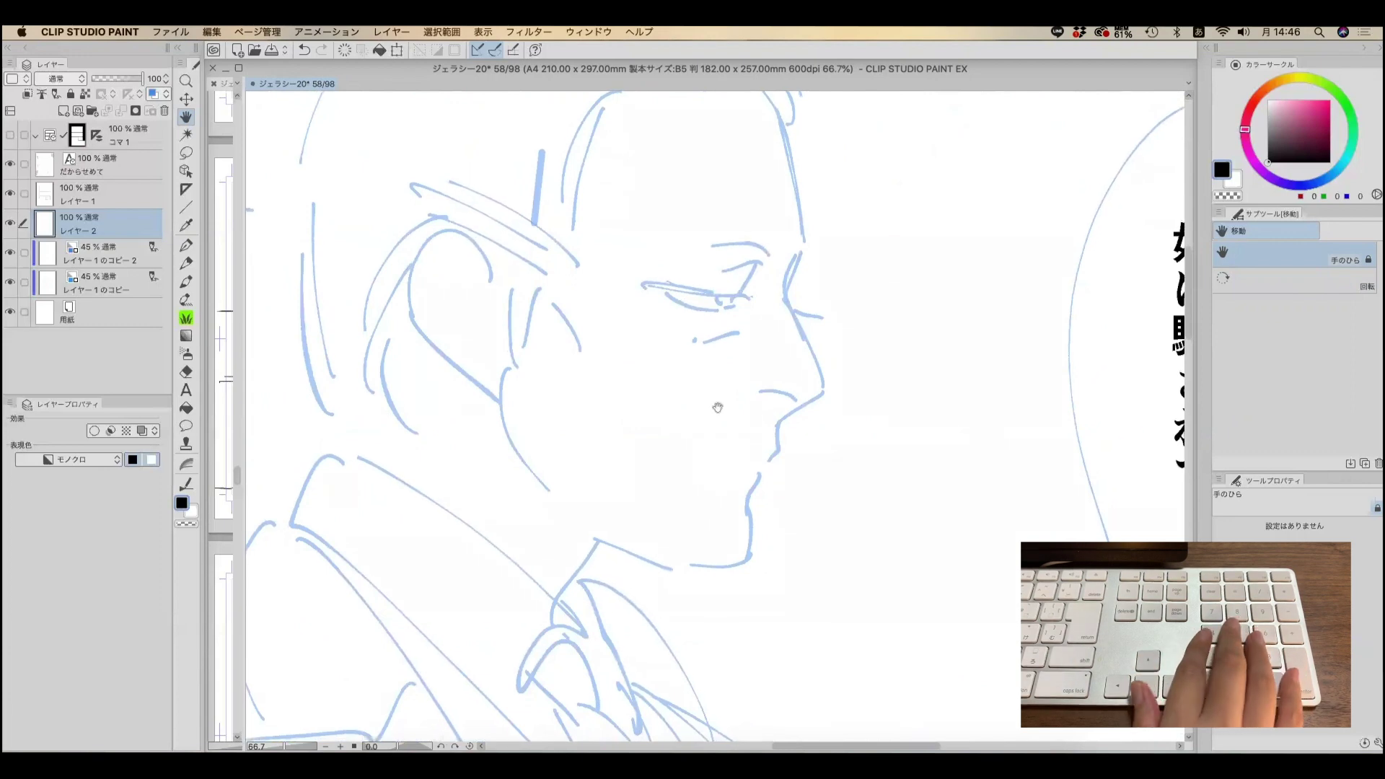
# - Ink the man's profile over the sketch from the forehead down to the nose, including its underside, with the リアルGペン
pyautogui.press('p')
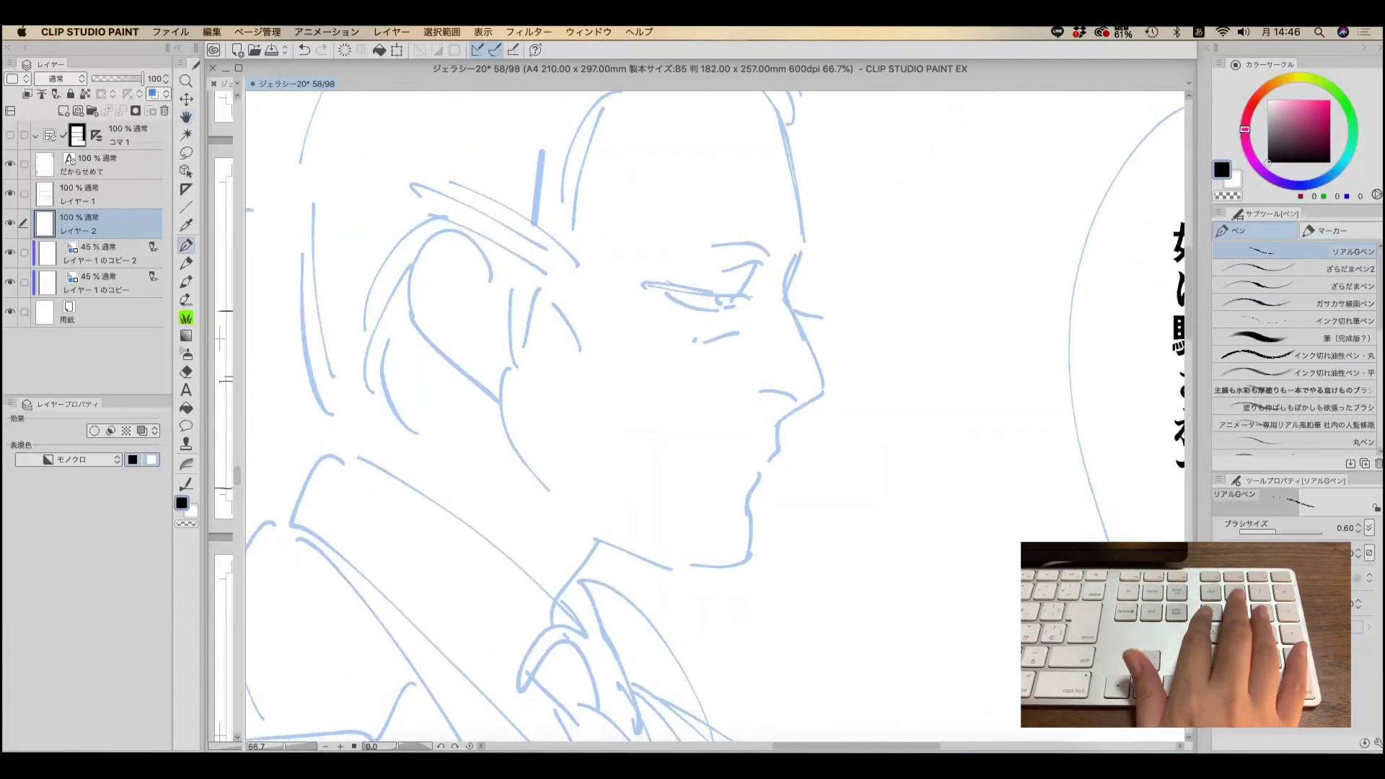
pyautogui.moveTo(767, 106)
pyautogui.mouseDown()
pyautogui.moveTo(807, 245)
pyautogui.moveTo(792, 302)
pyautogui.moveTo(829, 386)
pyautogui.mouseUp()
pyautogui.press('r')
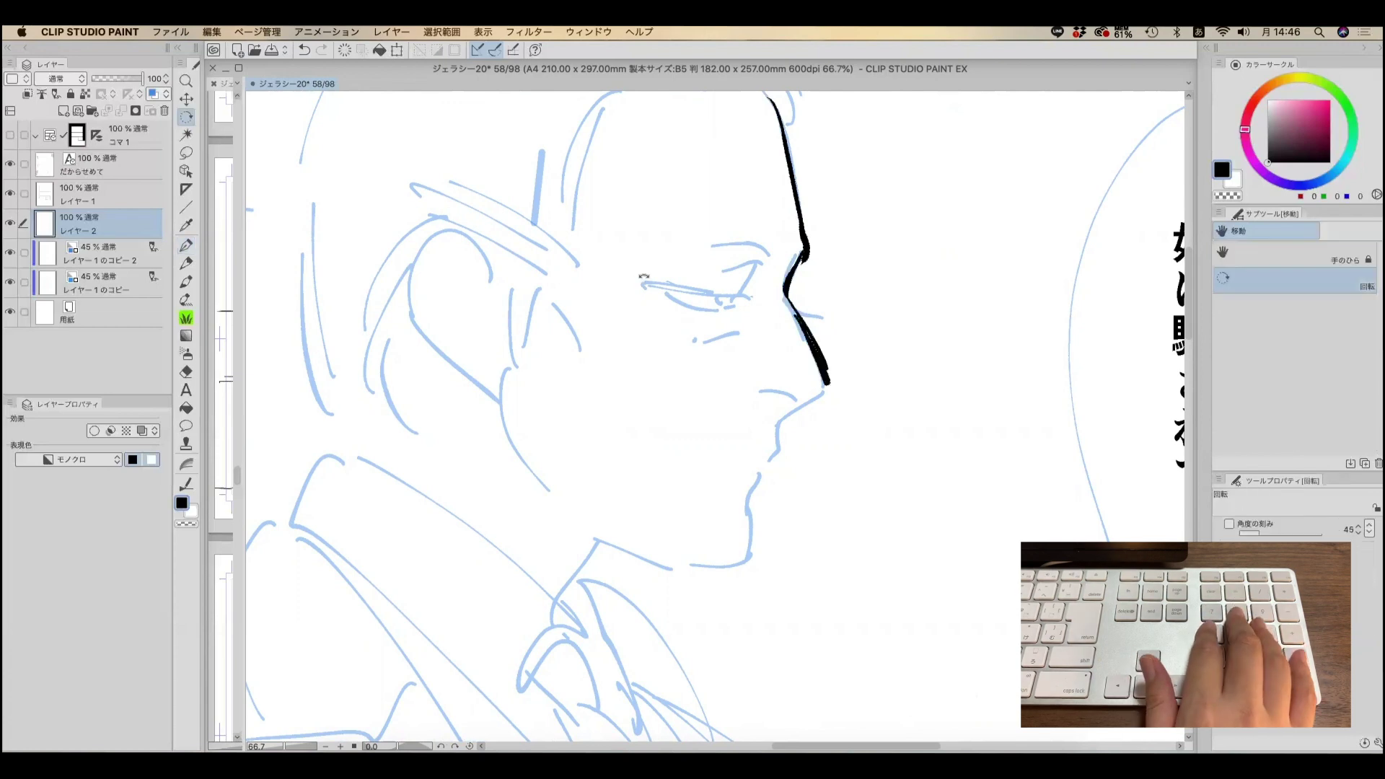
pyautogui.moveTo(681, 211); pyautogui.dragTo(586, 252)
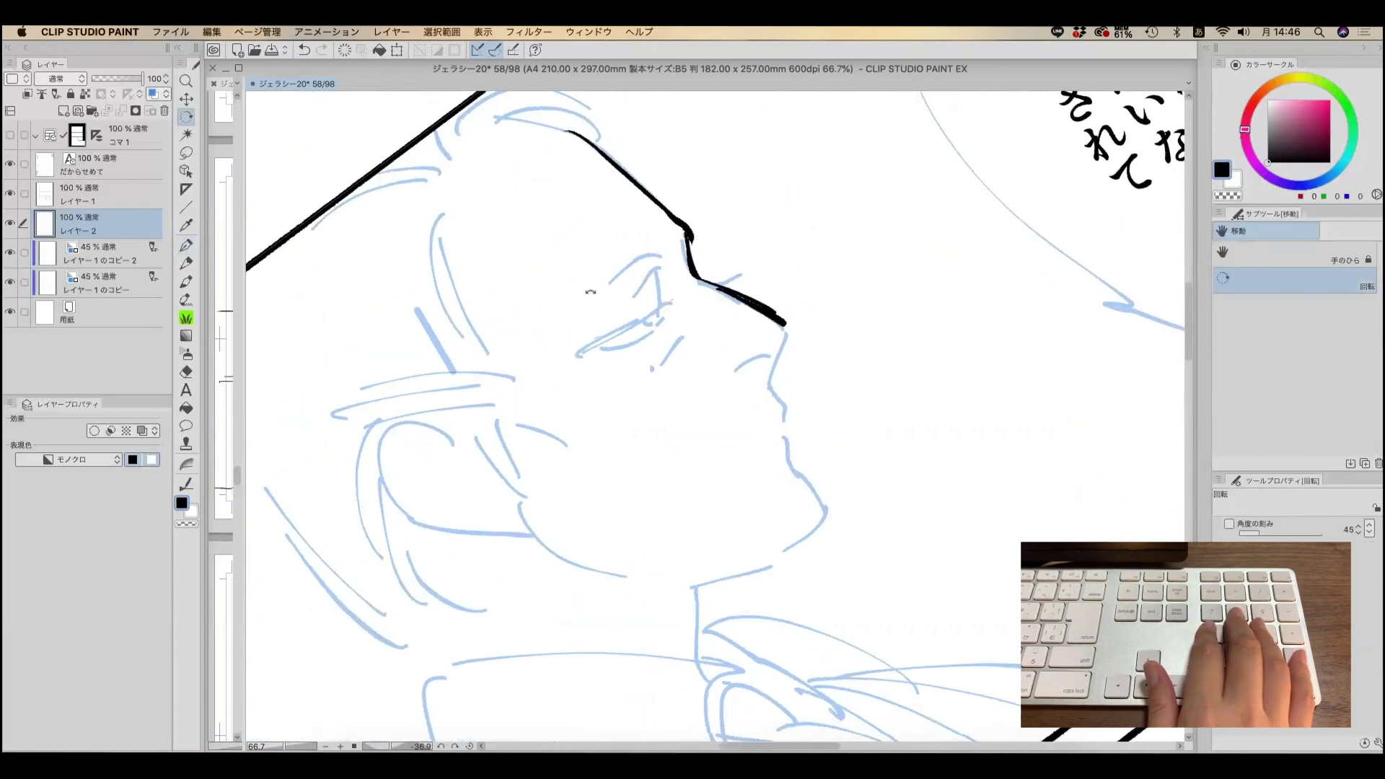
pyautogui.press('p')
pyautogui.moveTo(784, 339)
pyautogui.mouseDown()
pyautogui.moveTo(771, 375)
pyautogui.moveTo(733, 371)
pyautogui.mouseUp()
# - Ink the man's lips, chin and the underside of the jaw along the blue sketch
pyautogui.press('r')
pyautogui.moveTo(500, 349)
pyautogui.mouseDown()
pyautogui.moveTo(520, 303)
pyautogui.moveTo(619, 213)
pyautogui.mouseUp()
pyautogui.press('h')
pyautogui.moveTo(680, 441); pyautogui.dragTo(682, 301)
pyautogui.press('r')
pyautogui.moveTo(610, 201); pyautogui.dragTo(556, 245)
pyautogui.press('p')
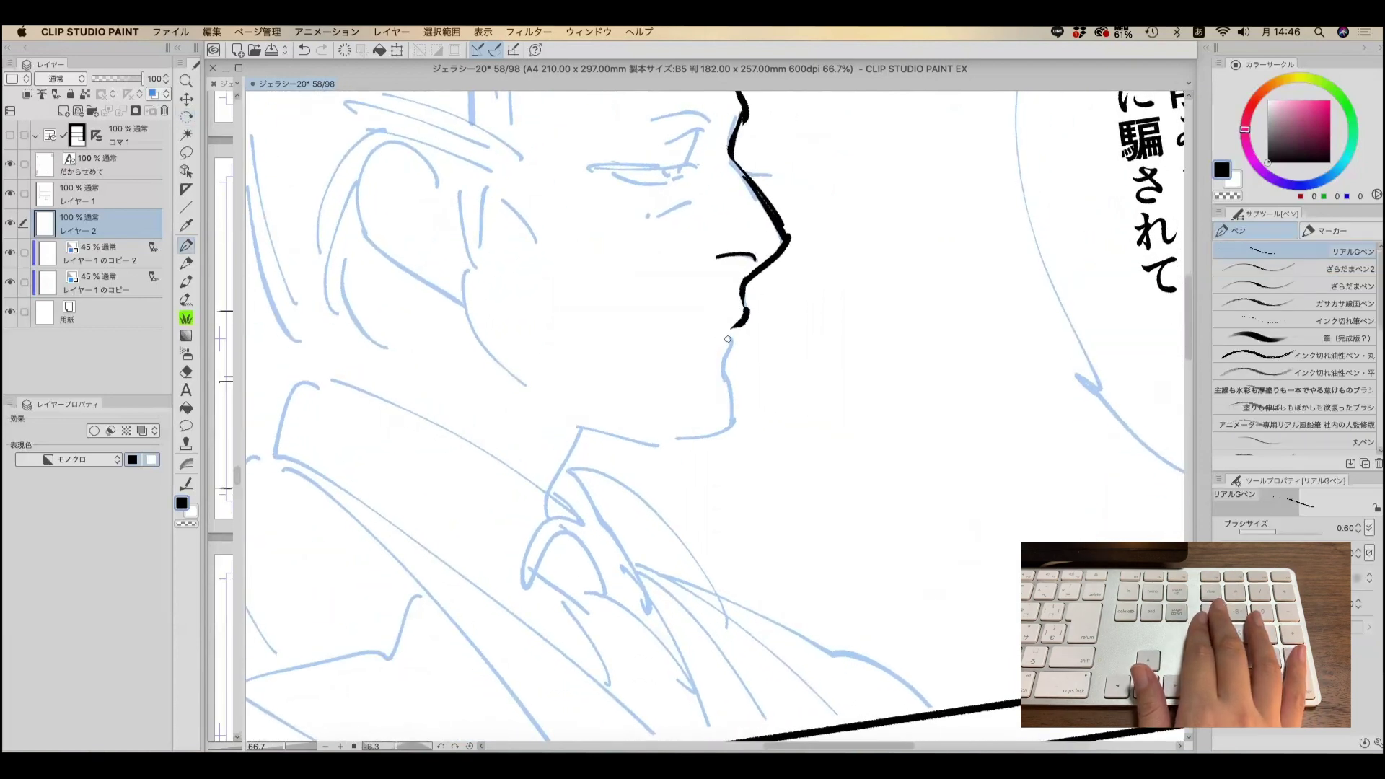
pyautogui.moveTo(723, 369)
pyautogui.mouseDown()
pyautogui.moveTo(721, 405)
pyautogui.moveTo(849, 335)
pyautogui.moveTo(814, 411)
pyautogui.moveTo(743, 448)
pyautogui.mouseUp()
# - Ink the front of the neck, the rear jawline, the short neck lines below the ear and the nape line
pyautogui.press('h')
pyautogui.moveTo(447, 487)
pyautogui.mouseDown()
pyautogui.moveTo(455, 346)
pyautogui.moveTo(484, 263)
pyautogui.moveTo(545, 291)
pyautogui.moveTo(394, 291)
pyautogui.moveTo(432, 231)
pyautogui.moveTo(631, 386)
pyautogui.moveTo(650, 418)
pyautogui.mouseUp()
pyautogui.press('r')
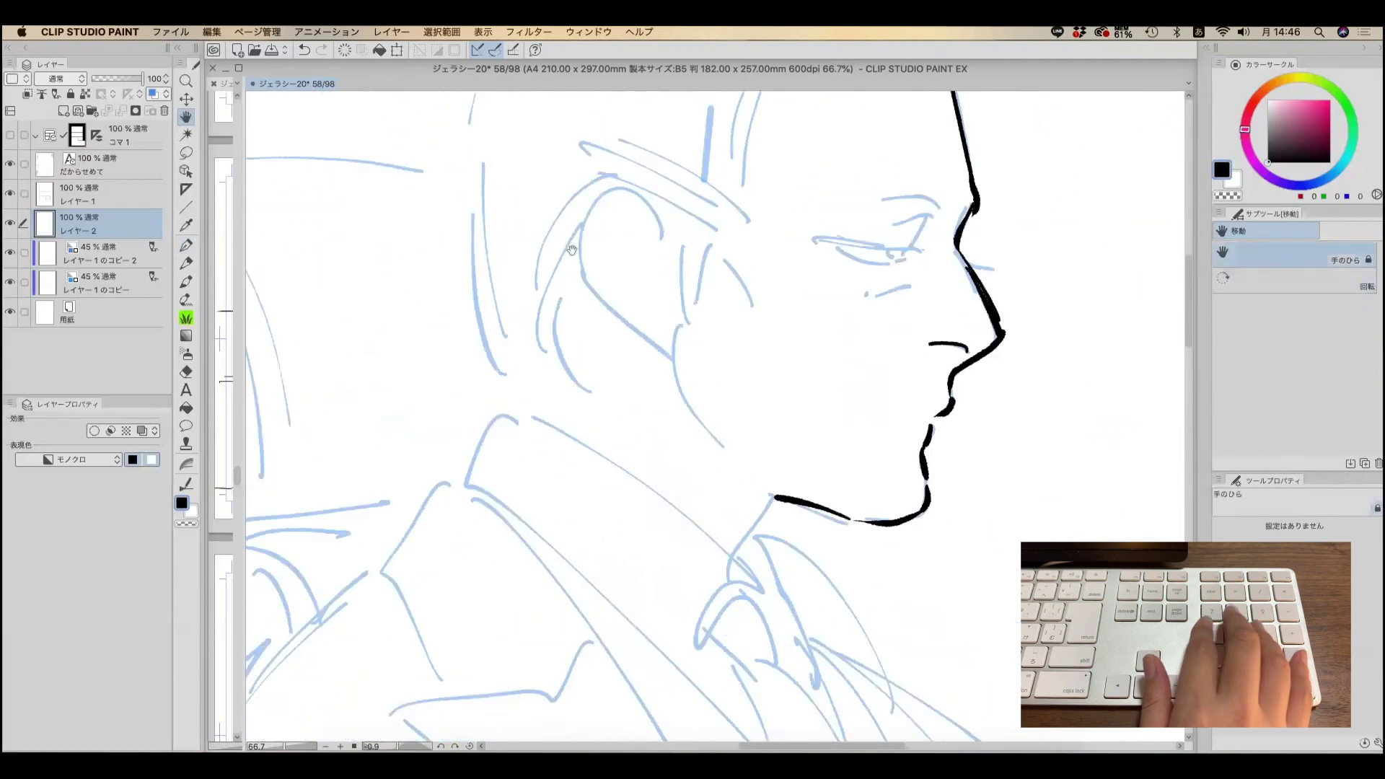
pyautogui.press('p')
pyautogui.moveTo(748, 394); pyautogui.dragTo(704, 460)
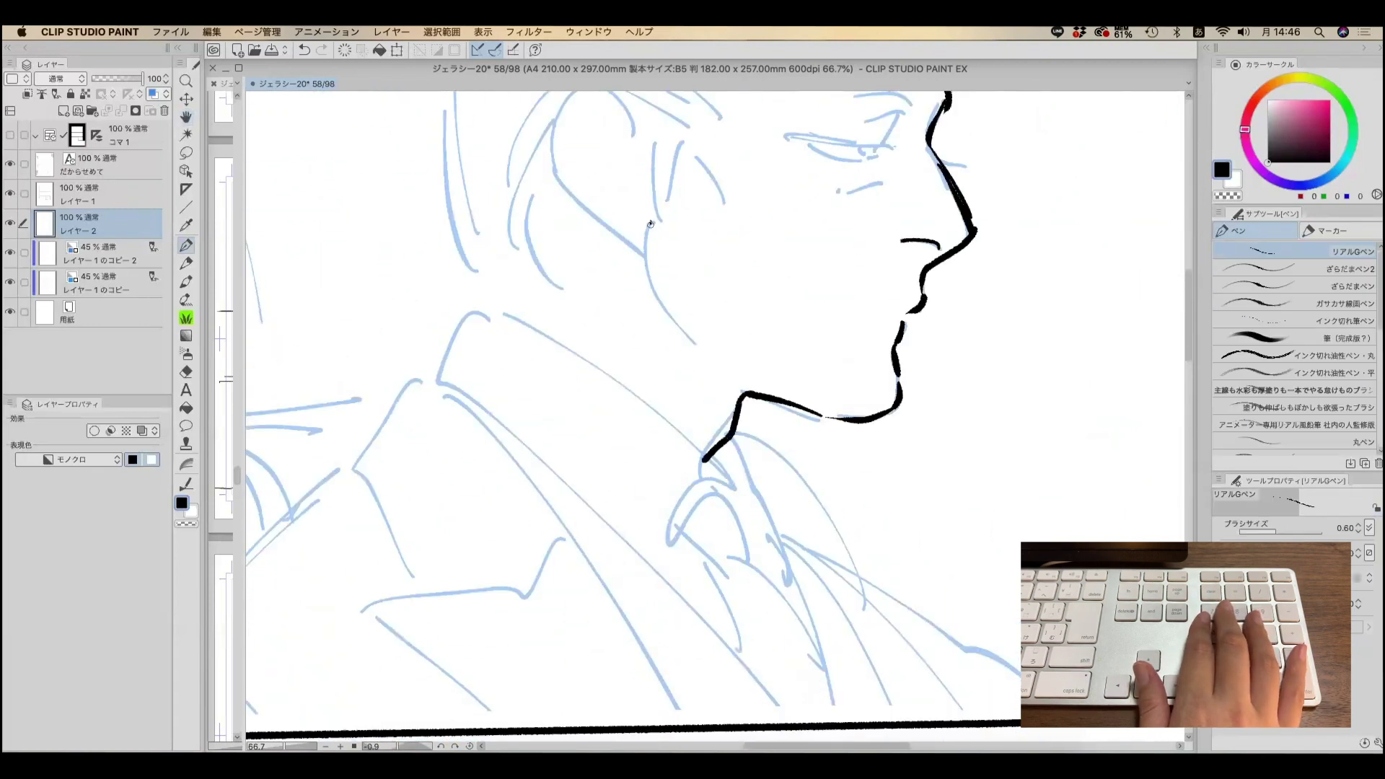
pyautogui.moveTo(650, 225)
pyautogui.mouseDown()
pyautogui.moveTo(648, 285)
pyautogui.moveTo(729, 372)
pyautogui.mouseUp()
pyautogui.moveTo(648, 303); pyautogui.dragTo(659, 394)
pyautogui.moveTo(539, 308)
pyautogui.mouseDown()
pyautogui.moveTo(568, 385)
pyautogui.moveTo(513, 377)
pyautogui.mouseUp()
# - Ink the outer contour of the ear and its inner folds
pyautogui.moveTo(662, 209)
pyautogui.mouseDown()
pyautogui.moveTo(592, 183)
pyautogui.moveTo(604, 284)
pyautogui.moveTo(664, 323)
pyautogui.mouseUp()
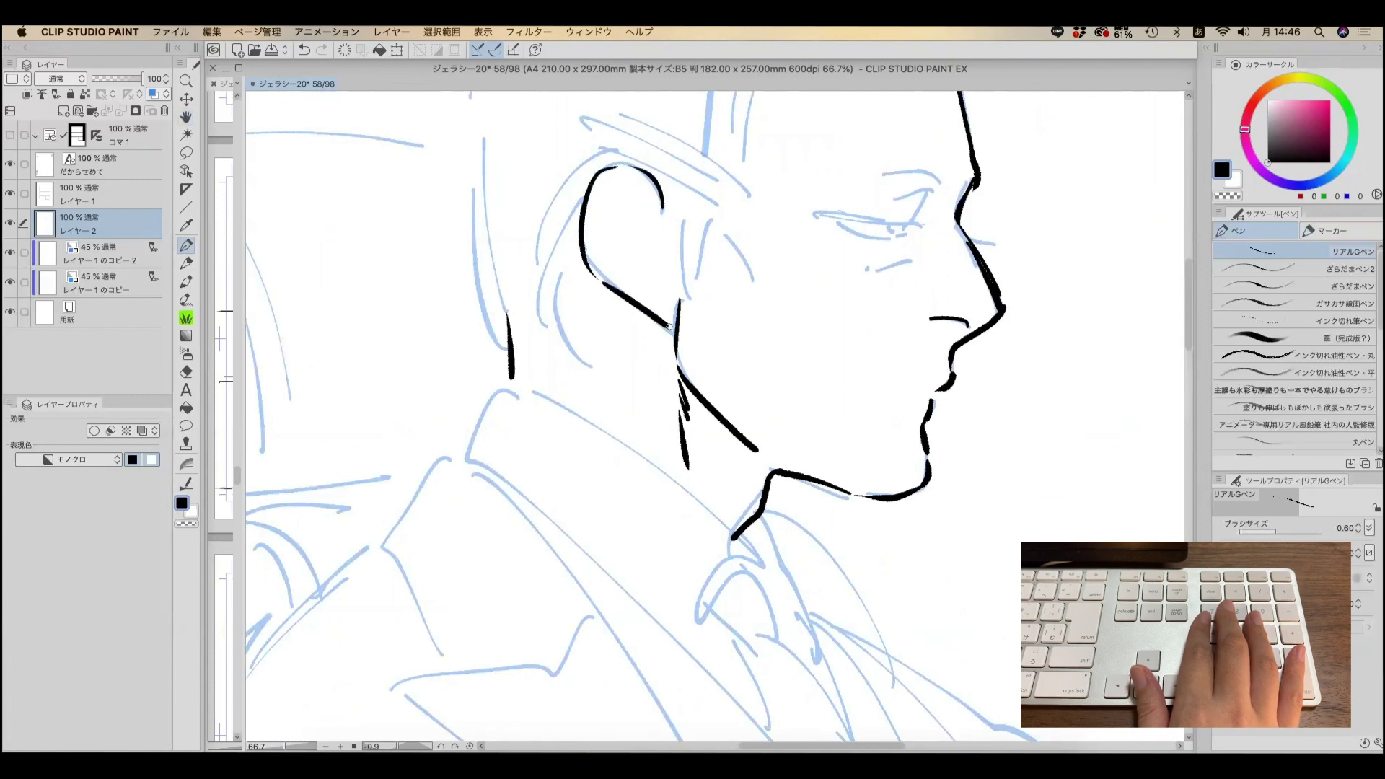
pyautogui.moveTo(606, 185)
pyautogui.mouseDown()
pyautogui.moveTo(655, 239)
pyautogui.moveTo(665, 296)
pyautogui.mouseUp()
pyautogui.moveTo(653, 232)
pyautogui.mouseDown()
pyautogui.moveTo(635, 275)
pyautogui.moveTo(621, 233)
pyautogui.mouseUp()
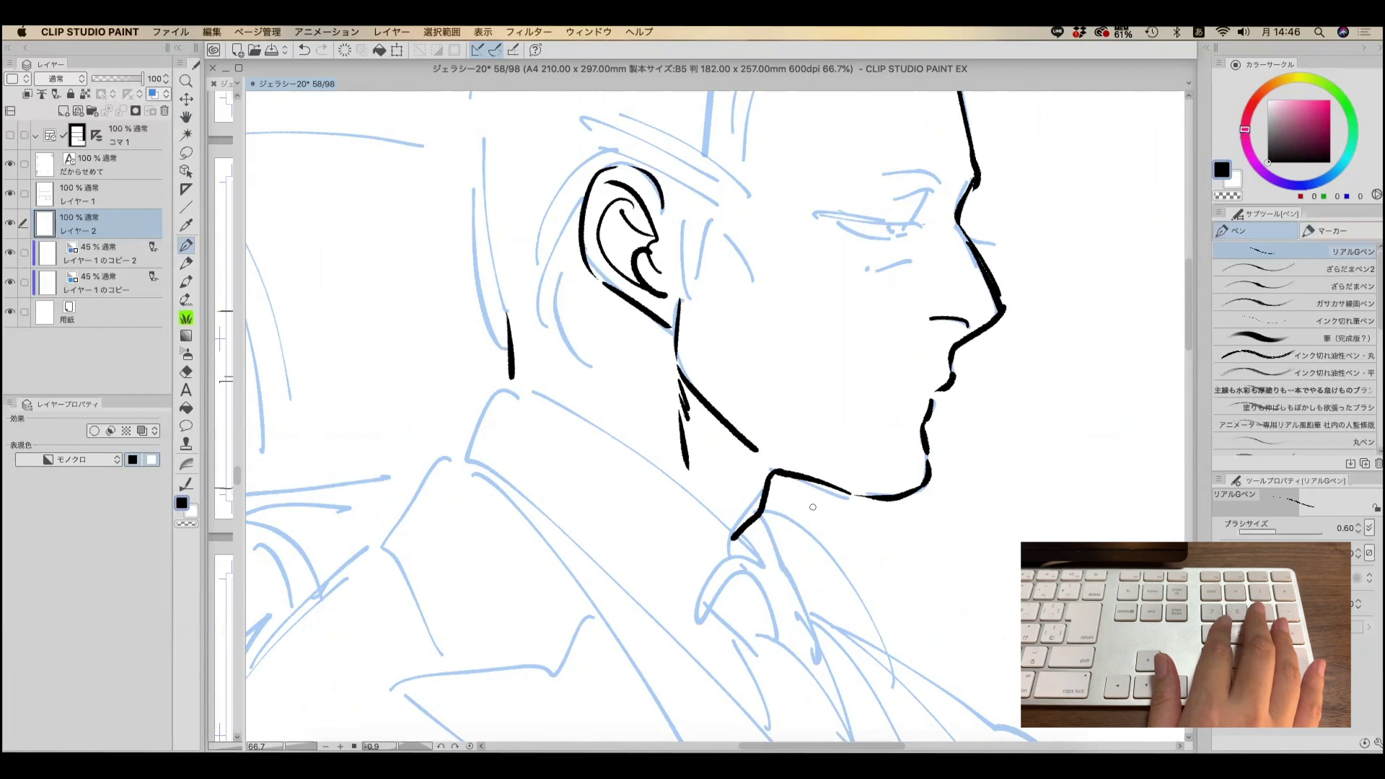
pyautogui.moveTo(769, 296)
pyautogui.mouseDown()
pyautogui.moveTo(759, 231)
pyautogui.moveTo(770, 294)
pyautogui.moveTo(830, 339)
pyautogui.mouseUp()
pyautogui.click(187, 371)
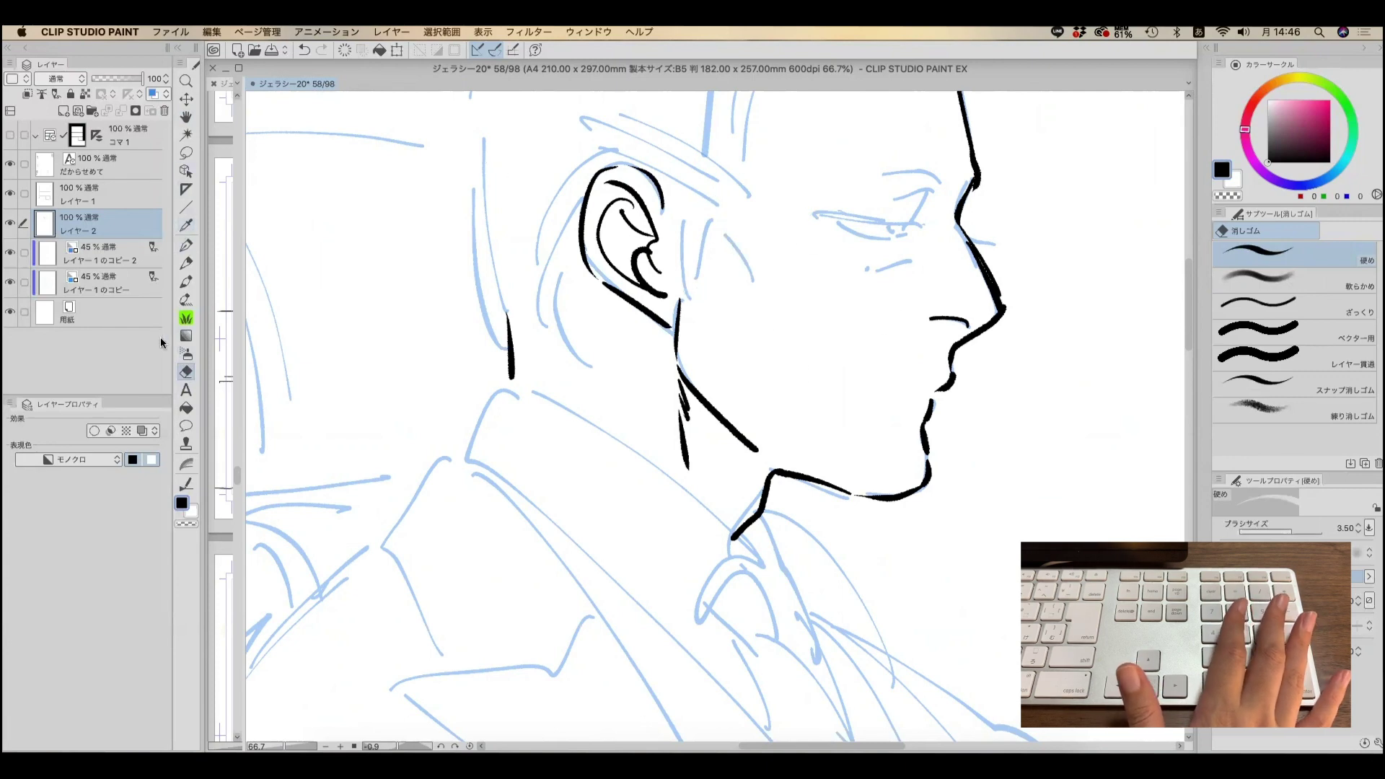
pyautogui.press('h')
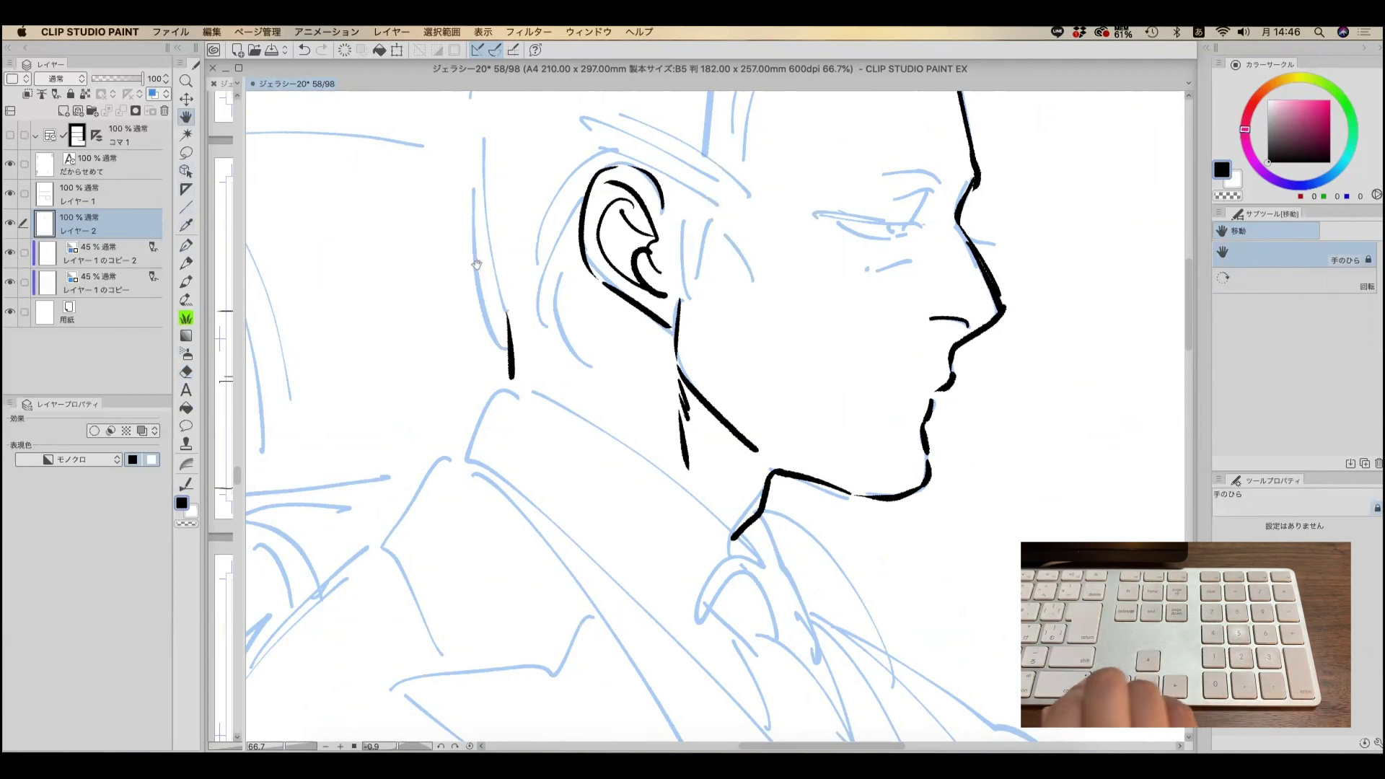
# - Enlarge the pen's brush size to 1.50 and draw a few thick test strokes on the man's cheek
pyautogui.press('p')
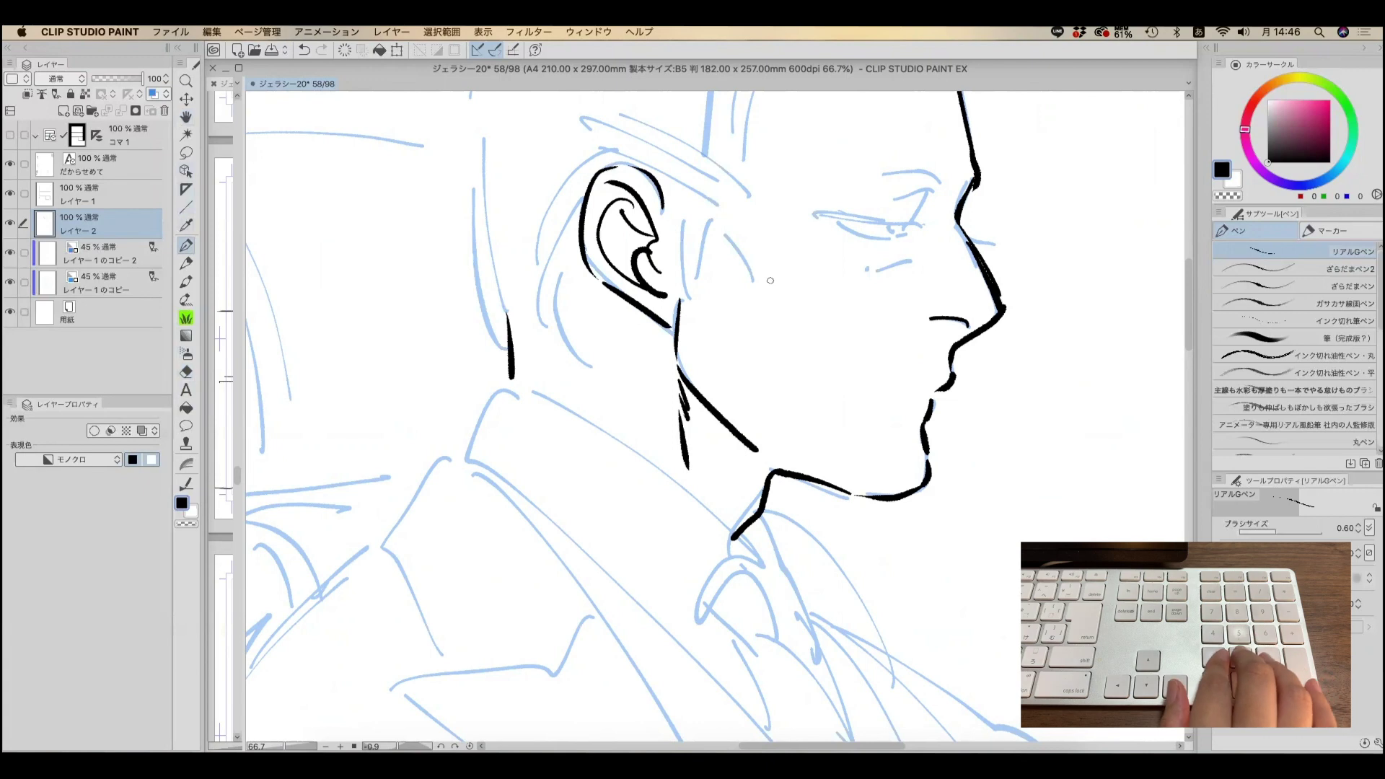
pyautogui.press(']')
pyautogui.press(']')
pyautogui.press(']')
pyautogui.moveTo(771, 268); pyautogui.dragTo(826, 361)
pyautogui.moveTo(818, 273)
pyautogui.mouseDown()
pyautogui.moveTo(845, 357)
pyautogui.moveTo(854, 341)
pyautogui.mouseUp()
# - Reduce the pen's brush size to 0.60 and draw thinner test strokes beside the thick ones on the cheek
pyautogui.press('[')
pyautogui.press('[')
pyautogui.press('[')
pyautogui.press('[')
pyautogui.press('[')
pyautogui.press('[')
pyautogui.press('[')
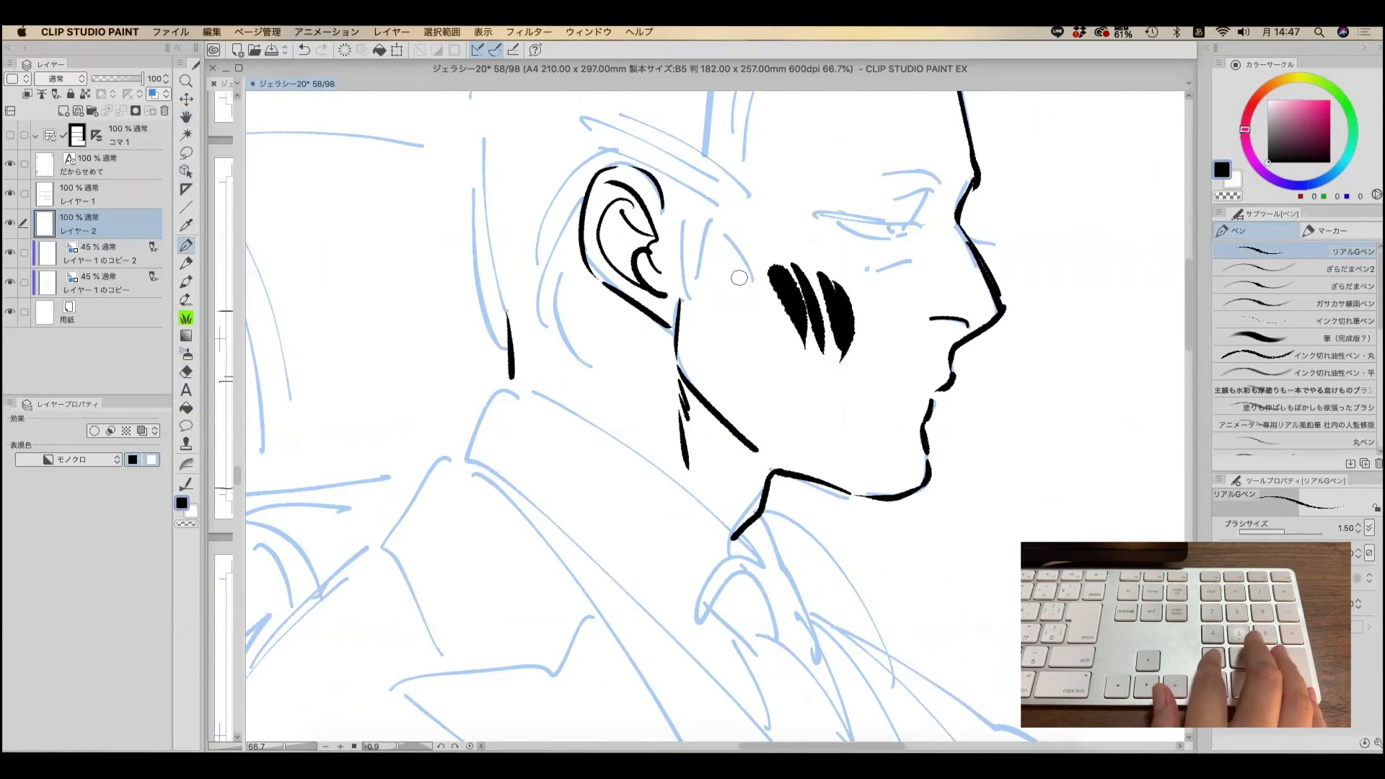
pyautogui.moveTo(743, 265); pyautogui.dragTo(777, 344)
pyautogui.moveTo(737, 289)
pyautogui.mouseDown()
pyautogui.moveTo(767, 349)
pyautogui.moveTo(745, 344)
pyautogui.mouseUp()
pyautogui.moveTo(720, 317); pyautogui.dragTo(742, 368)
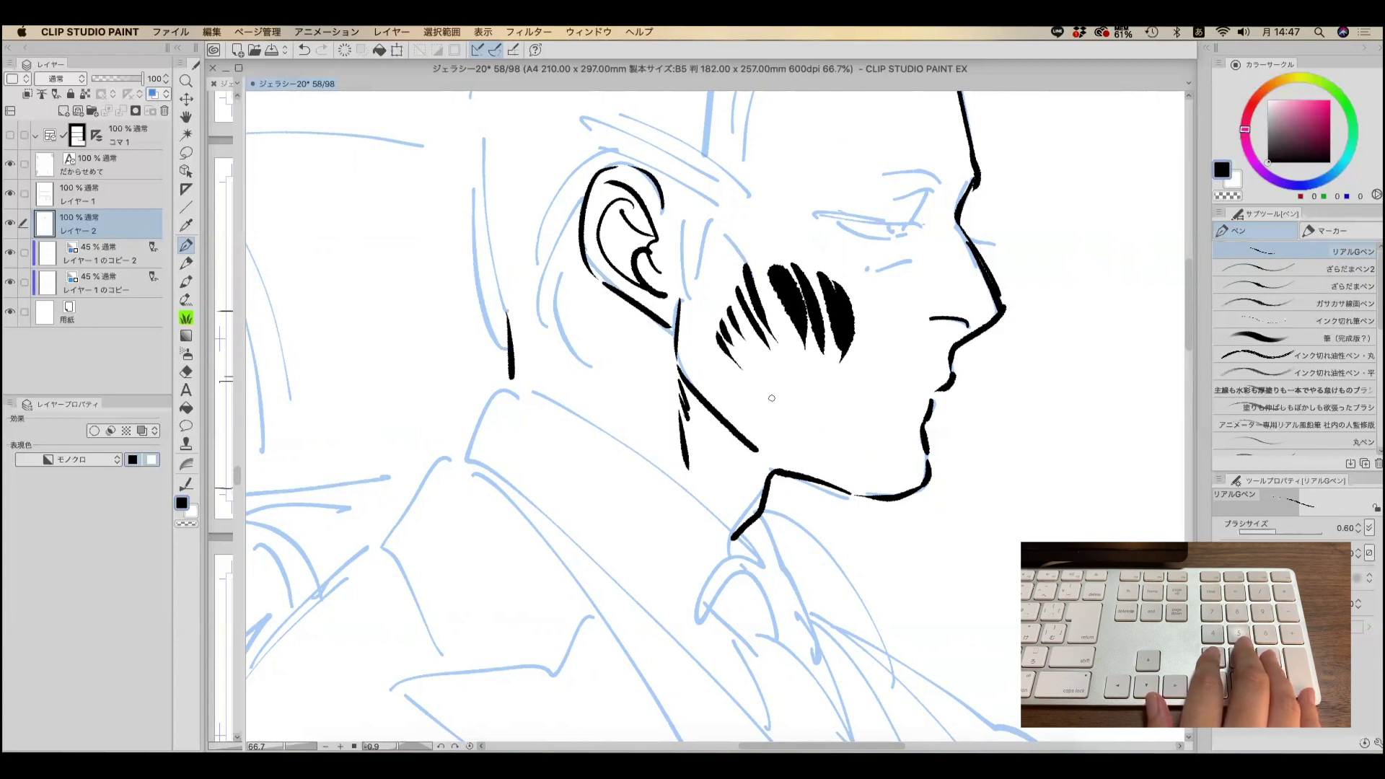
# - Erase all the test strokes from the man's cheek with the hard eraser and return to the pen
pyautogui.press('e')
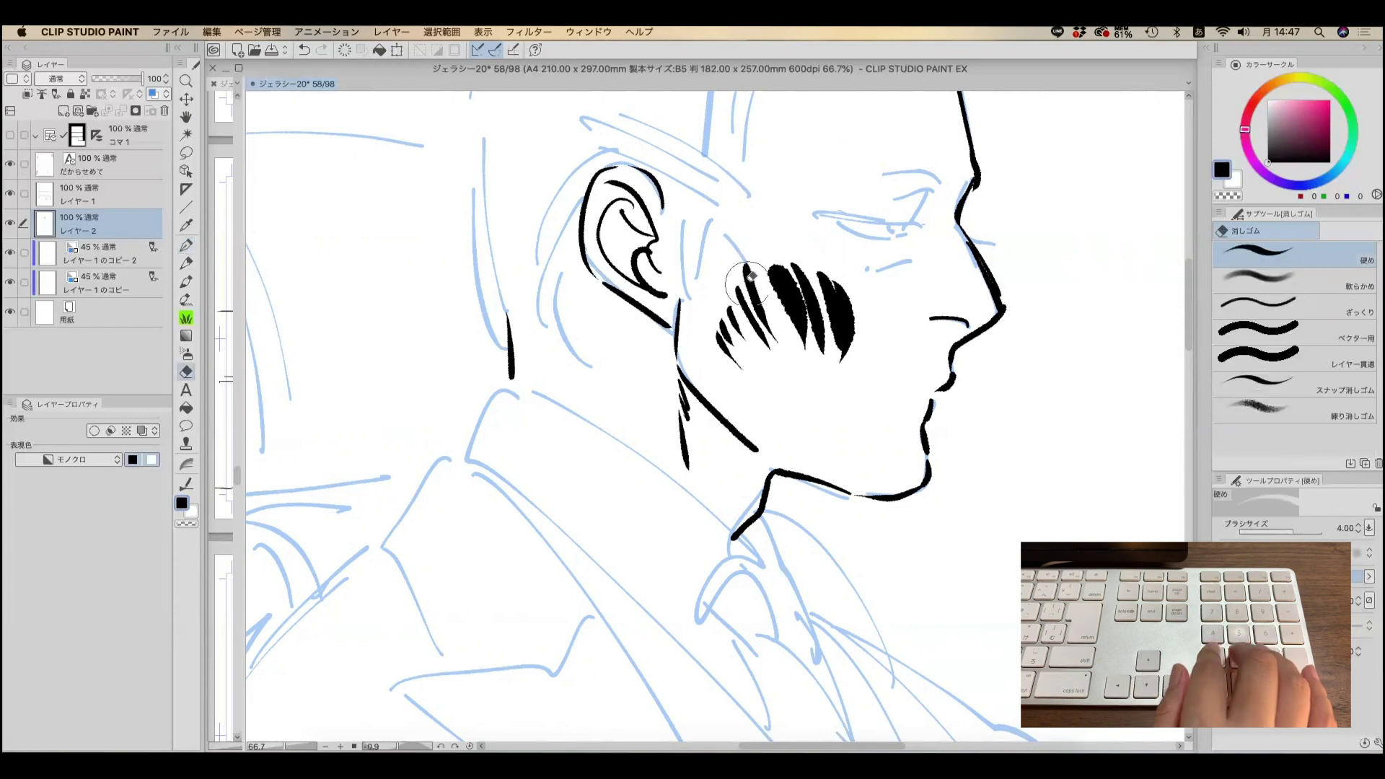
pyautogui.moveTo(729, 289); pyautogui.dragTo(853, 319)
pyautogui.press('p')
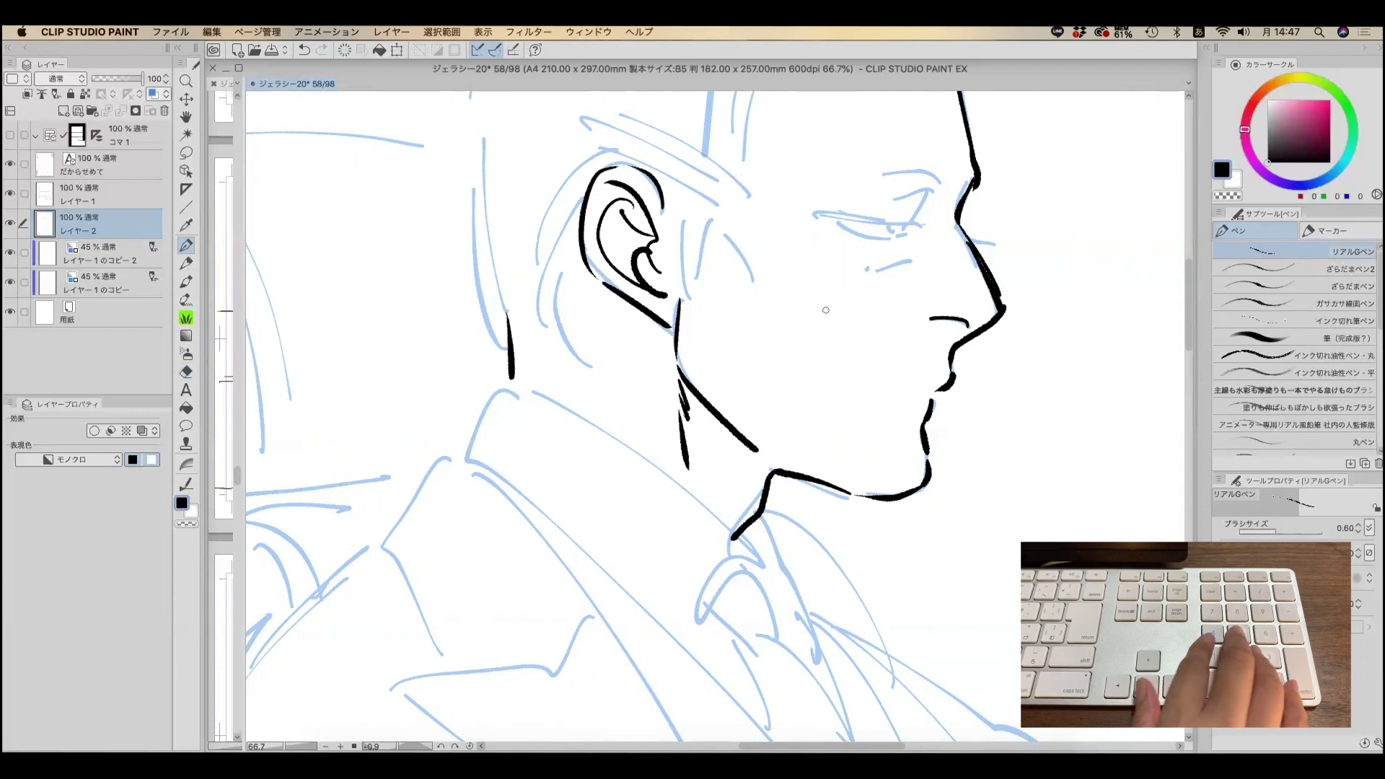
# - Undo the inked strokes of the ear, nape, neck, jaw and chin, back to the upper lip
pyautogui.press('space')
pyautogui.moveTo(622, 345); pyautogui.dragTo(619, 431)
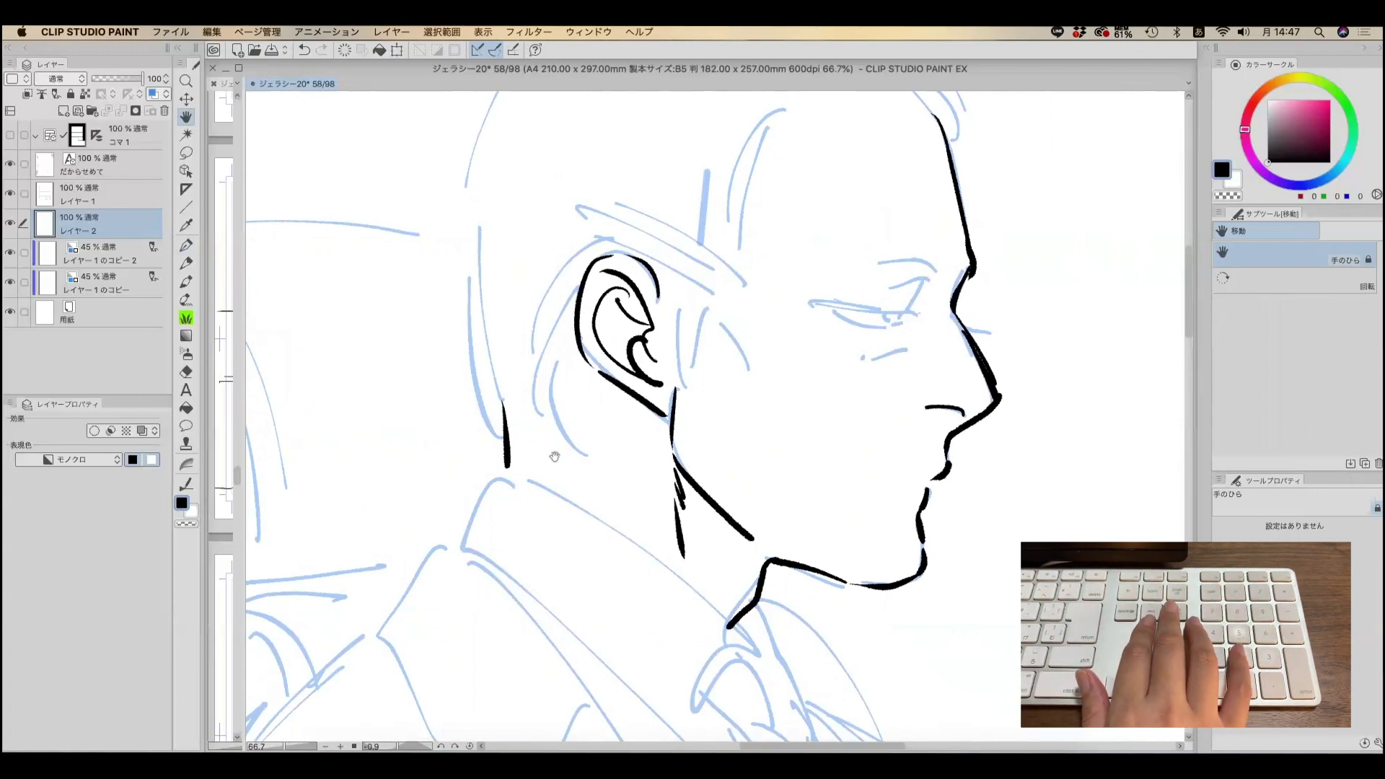
pyautogui.press('super+y')
pyautogui.press('super+z')
pyautogui.press('super+z')
pyautogui.press('super+z')
pyautogui.press('super+z')
pyautogui.press('super+z')
pyautogui.press('super+z')
pyautogui.press('super+z')
pyautogui.press('super+z')
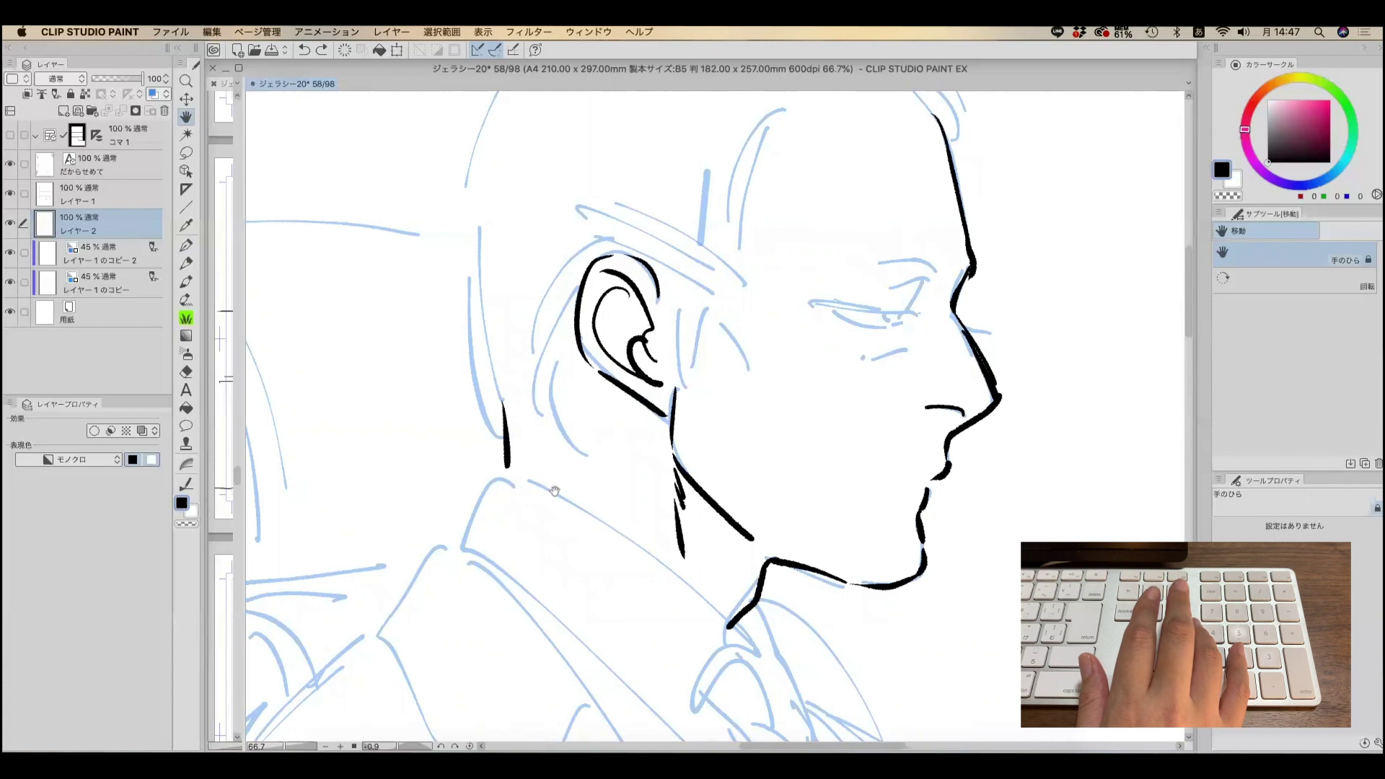
pyautogui.press('super+z')
pyautogui.press('super+z')
pyautogui.press('super+z')
pyautogui.press('super+z')
pyautogui.press('super+z')
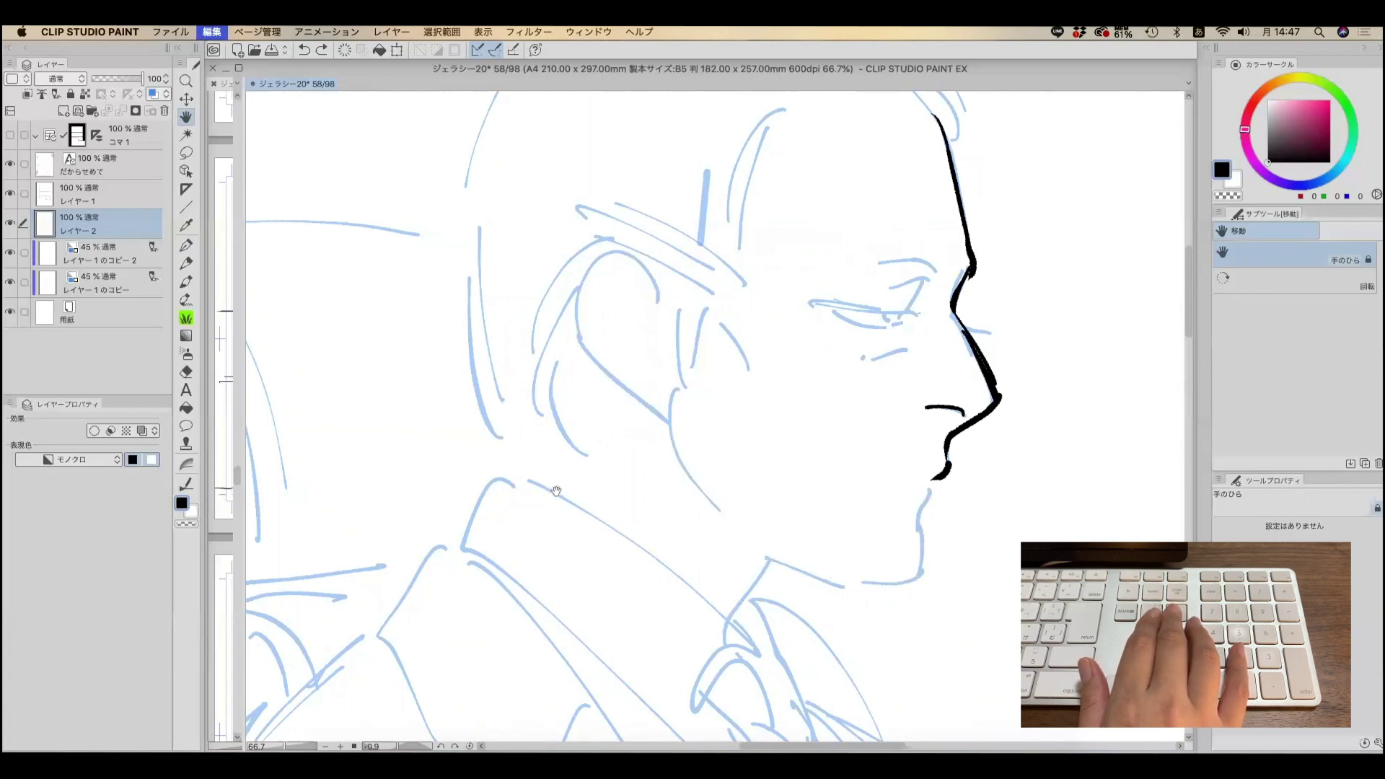
# - Redo the inked strokes of the chin, jaw, neck and nape, leaving the ear uninked
pyautogui.press('super+y')
pyautogui.press('super+y')
pyautogui.press('super+y')
pyautogui.press('super+y')
pyautogui.press('super+y')
pyautogui.press('super+y')
pyautogui.press('super+y')
pyautogui.press('super+y')
pyautogui.press('super+y')
pyautogui.press('super+y')
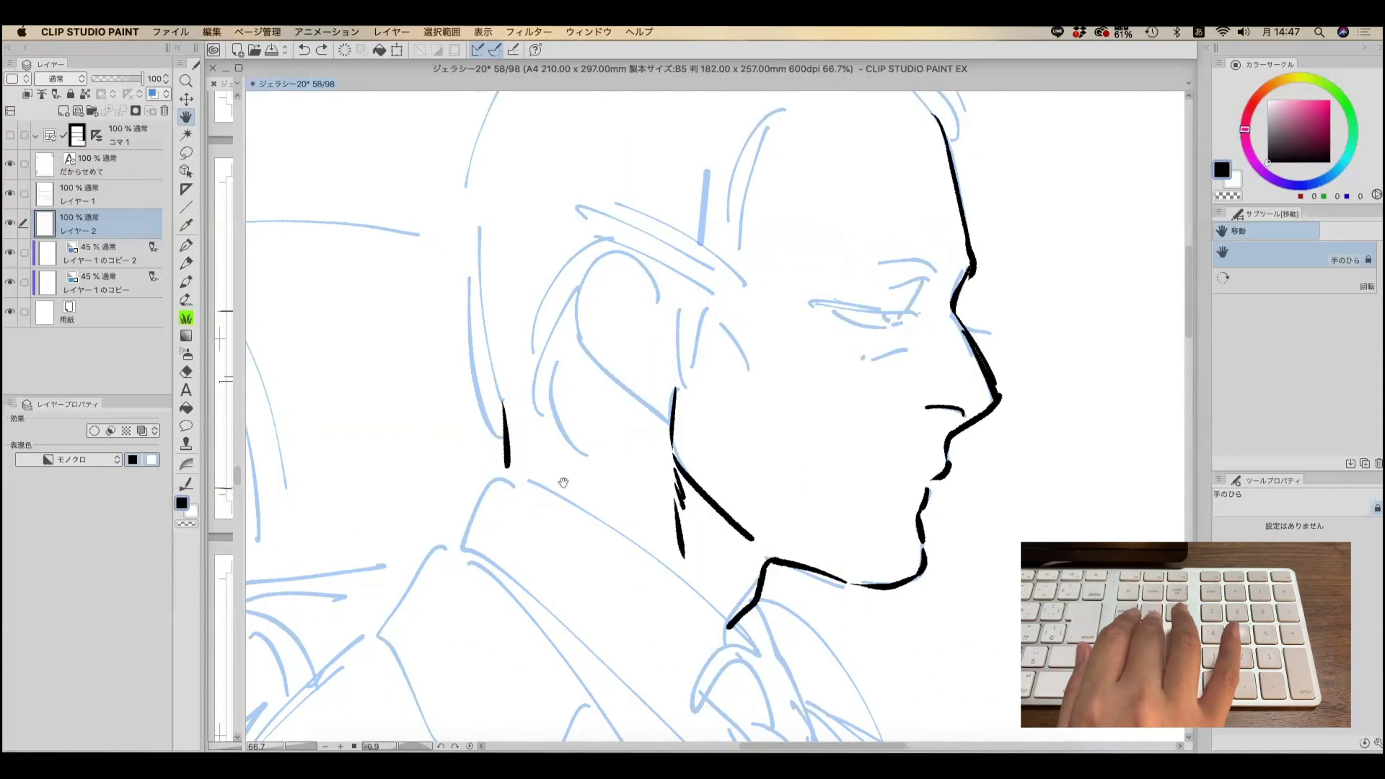
pyautogui.press('super+plus')
pyautogui.press('super+plus')
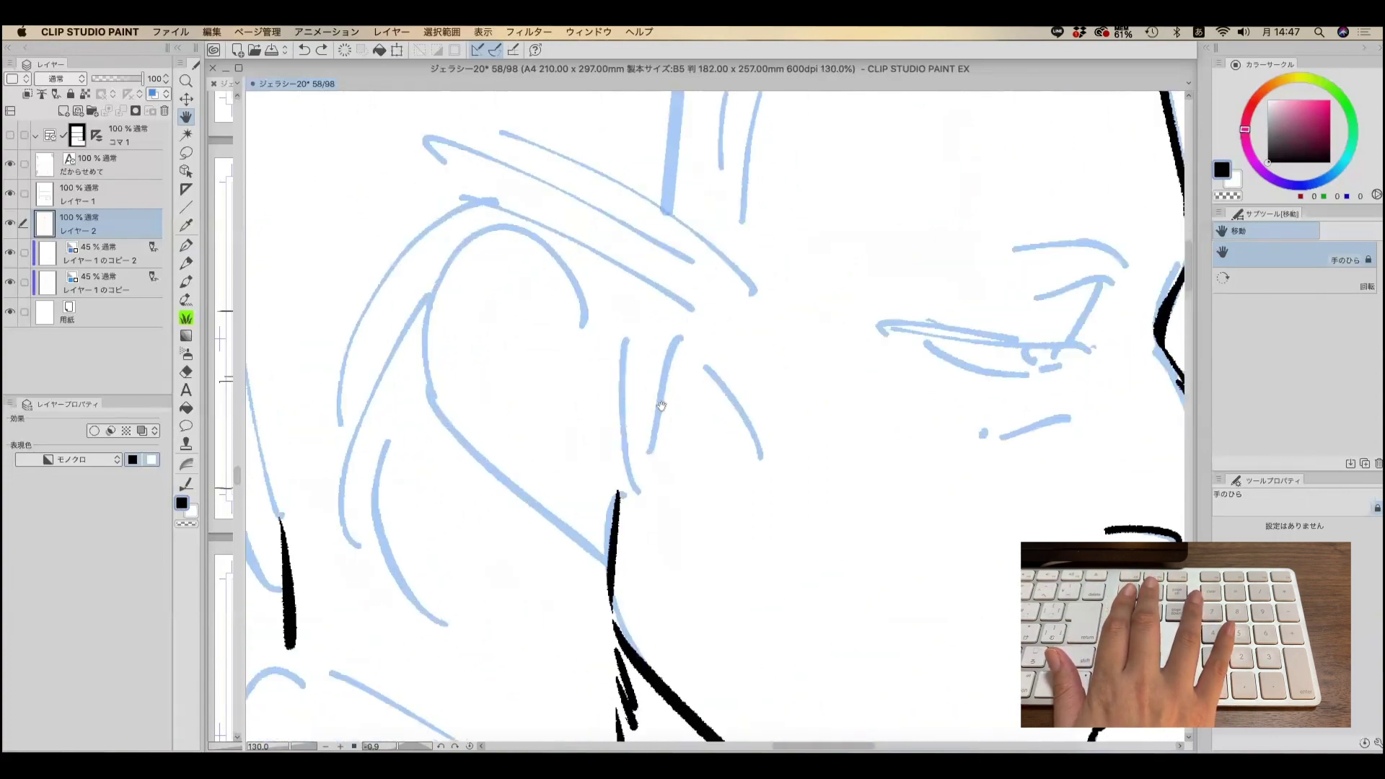
# - Examine the inked profile within the first panel and the surrounding page layout at reduced magnification
pyautogui.press('super+minus')
pyautogui.press('super+minus')
pyautogui.press('super+minus')
pyautogui.press('super+minus')
pyautogui.press('super+minus')
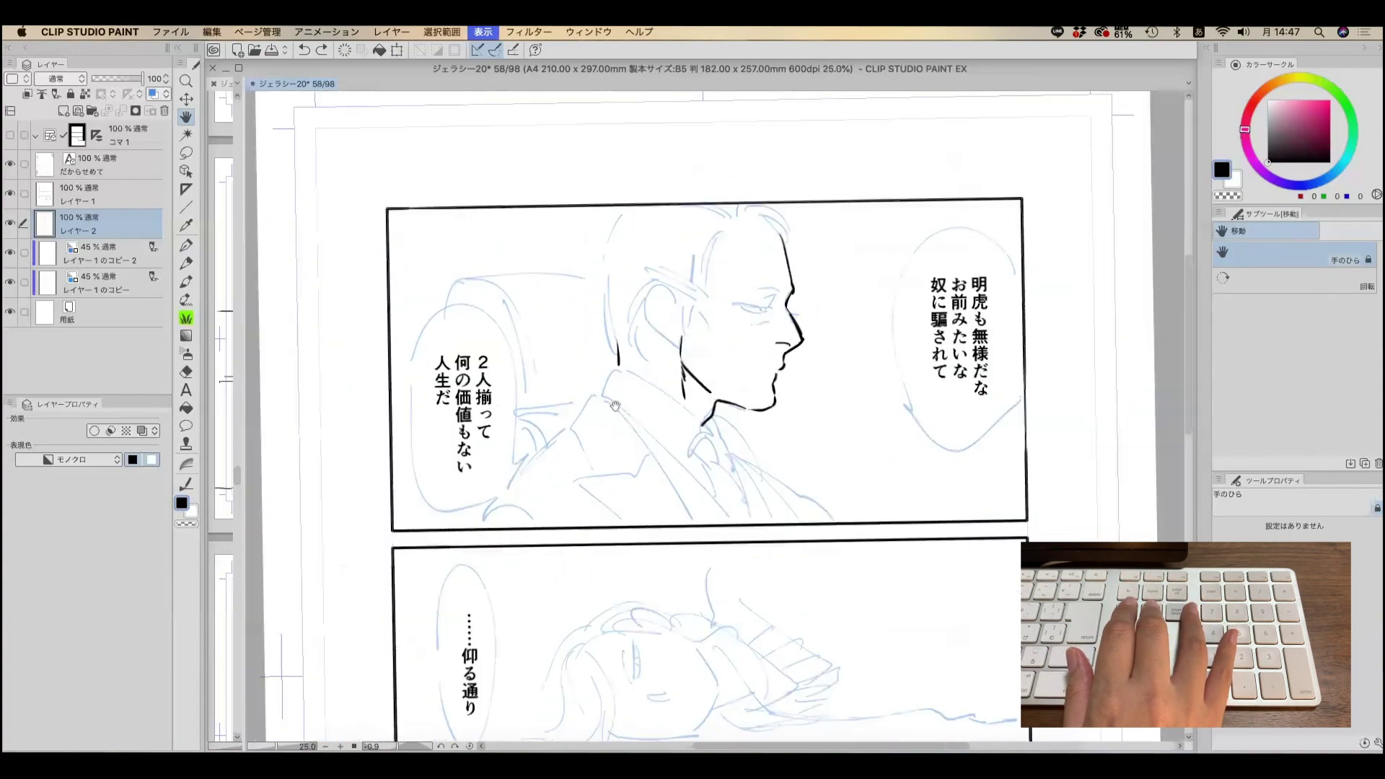
pyautogui.press('super+plus')
pyautogui.press('super+plus')
pyautogui.press('super+plus')
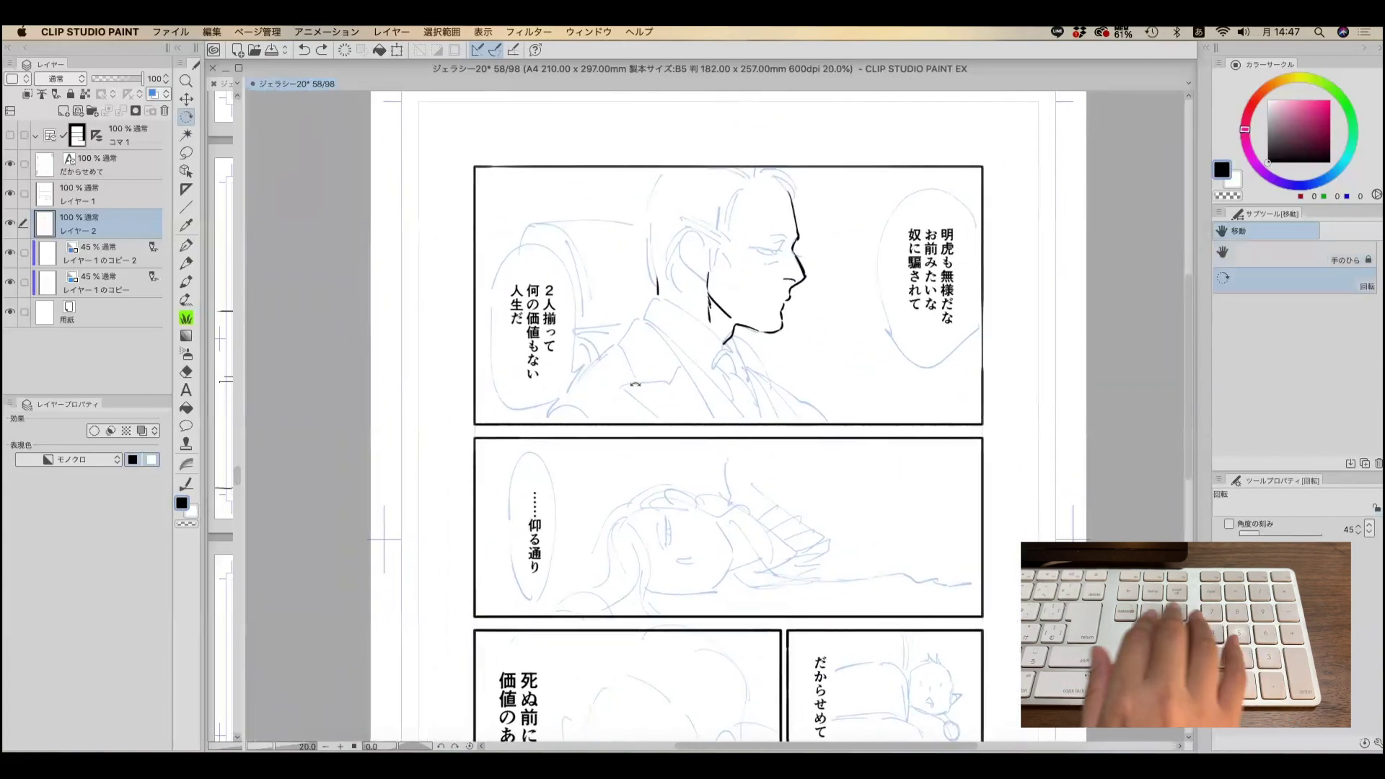
# - Ink the man's eyelid line and eye outline with the canvas rotated to about -78°, and return the canvas to 0°
pyautogui.press('r')
pyautogui.moveTo(805, 225)
pyautogui.mouseDown()
pyautogui.moveTo(721, 261)
pyautogui.moveTo(656, 494)
pyautogui.moveTo(509, 337)
pyautogui.moveTo(744, 269)
pyautogui.mouseUp()
pyautogui.press('super+plus')
pyautogui.press('super+plus')
pyautogui.press('h')
pyautogui.press('super+plus')
pyautogui.press('super+plus')
pyautogui.press('p')
pyautogui.moveTo(780, 315)
pyautogui.mouseDown()
pyautogui.moveTo(687, 504)
pyautogui.moveTo(672, 572)
pyautogui.moveTo(712, 286)
pyautogui.moveTo(679, 249)
pyautogui.moveTo(691, 426)
pyautogui.mouseUp()
pyautogui.press('h')
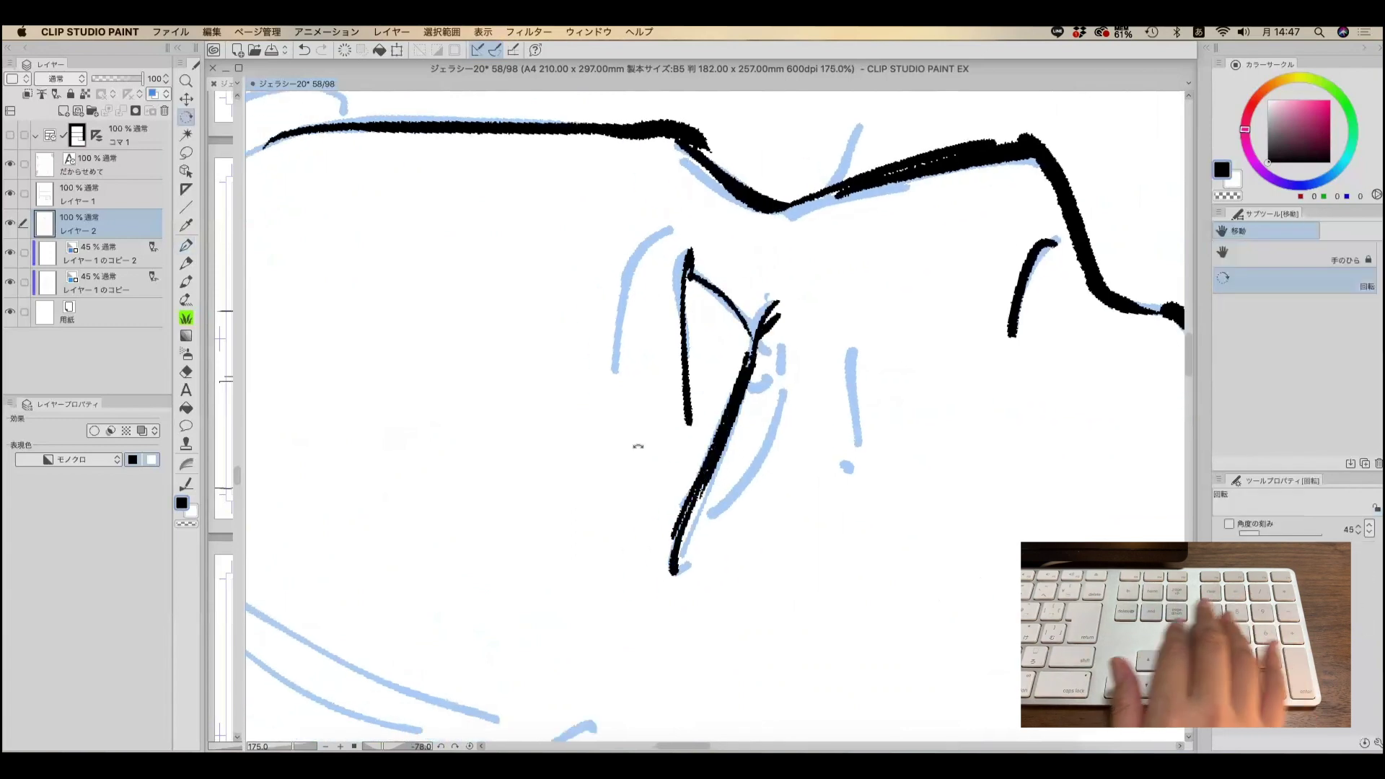
pyautogui.press('super+minus')
pyautogui.press('super+minus')
pyautogui.press('super+minus')
pyautogui.press('super+minus')
pyautogui.press('super+minus')
pyautogui.press('super+minus')
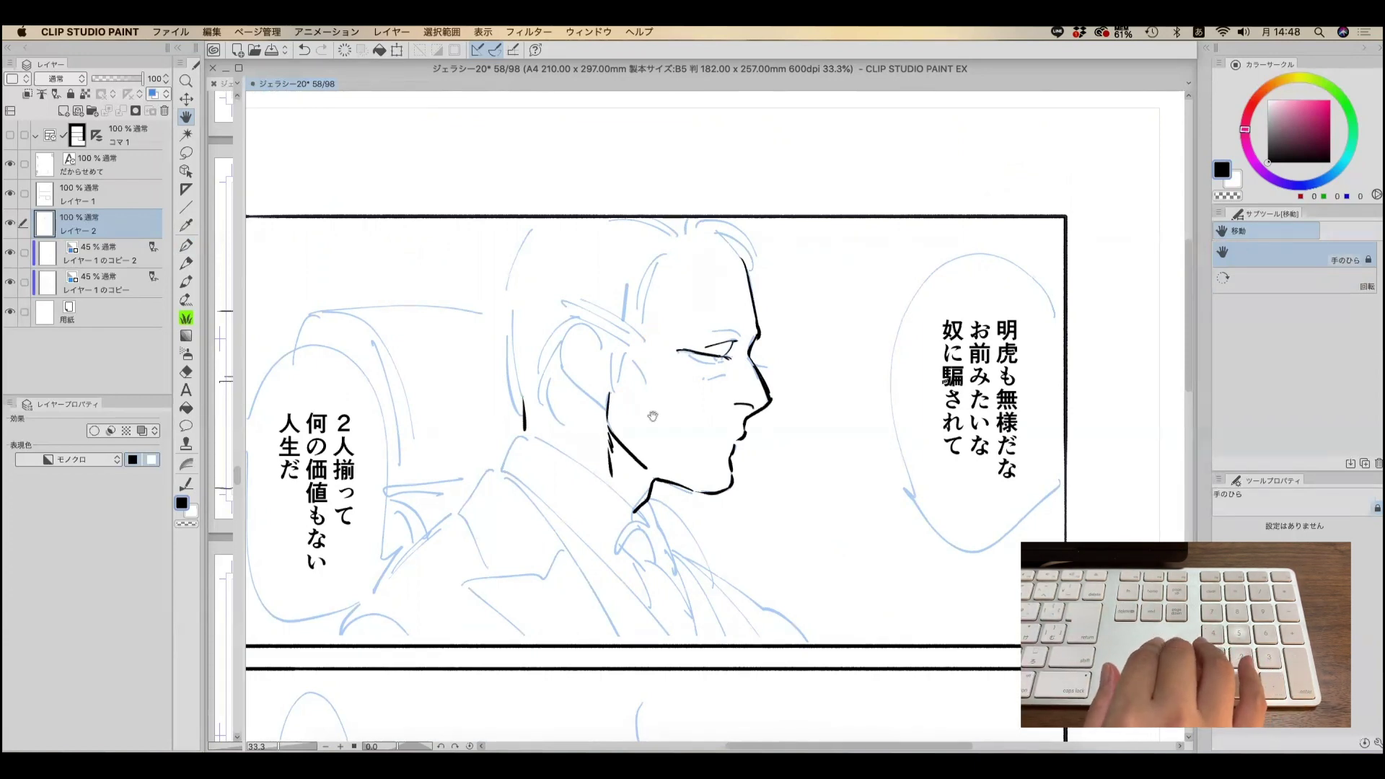
# - Draw test hatching with the なわかけ pattern brush at size 5.00 in the blank area in front of the man's forehead
pyautogui.press('m')
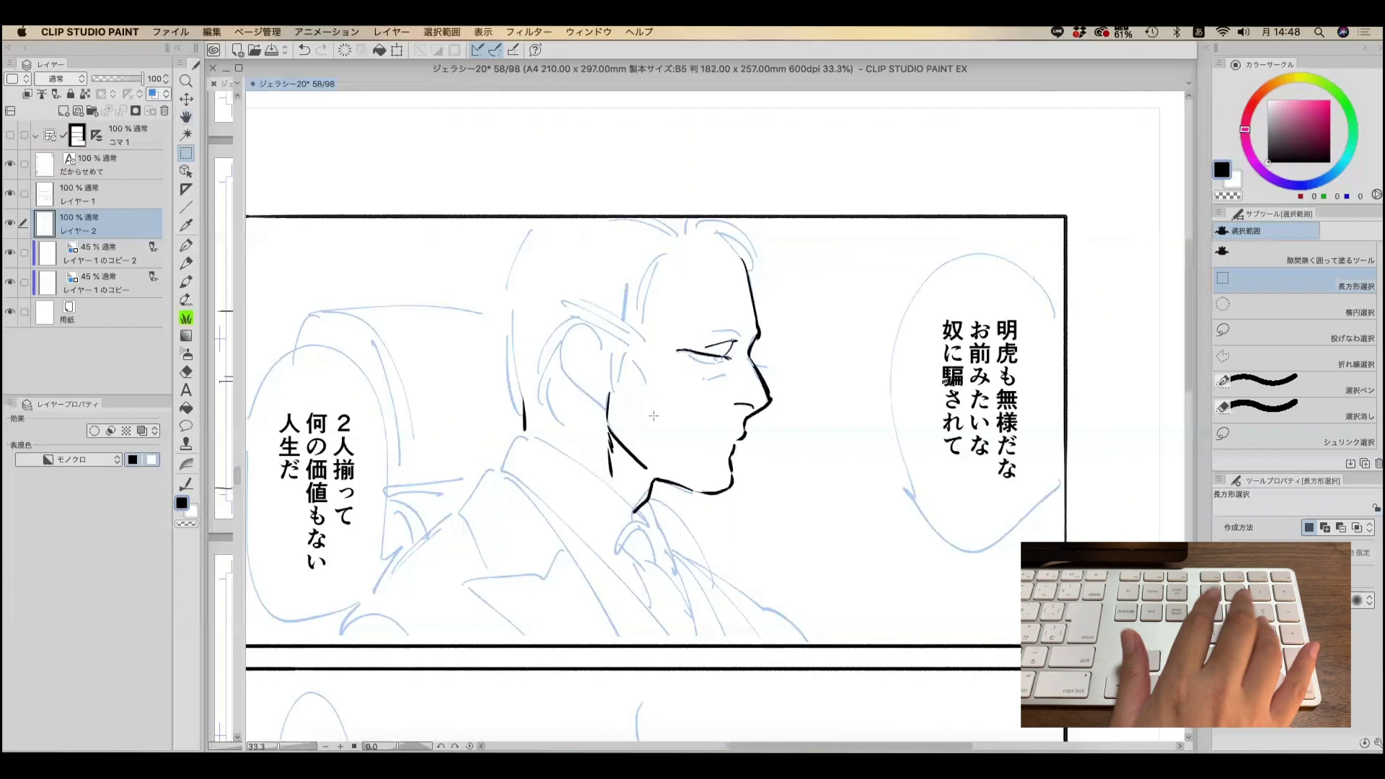
pyautogui.press('u')
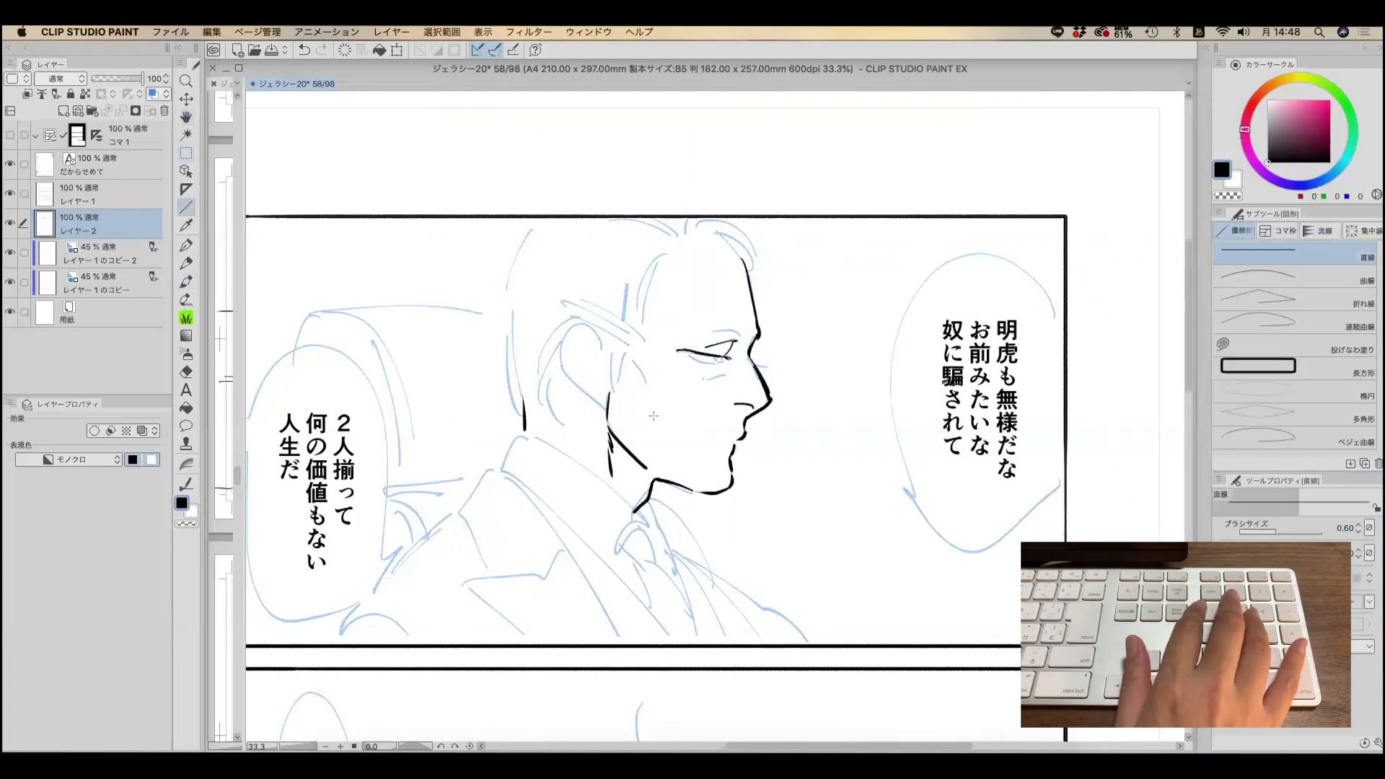
pyautogui.press('b')
pyautogui.press('p')
pyautogui.press('b')
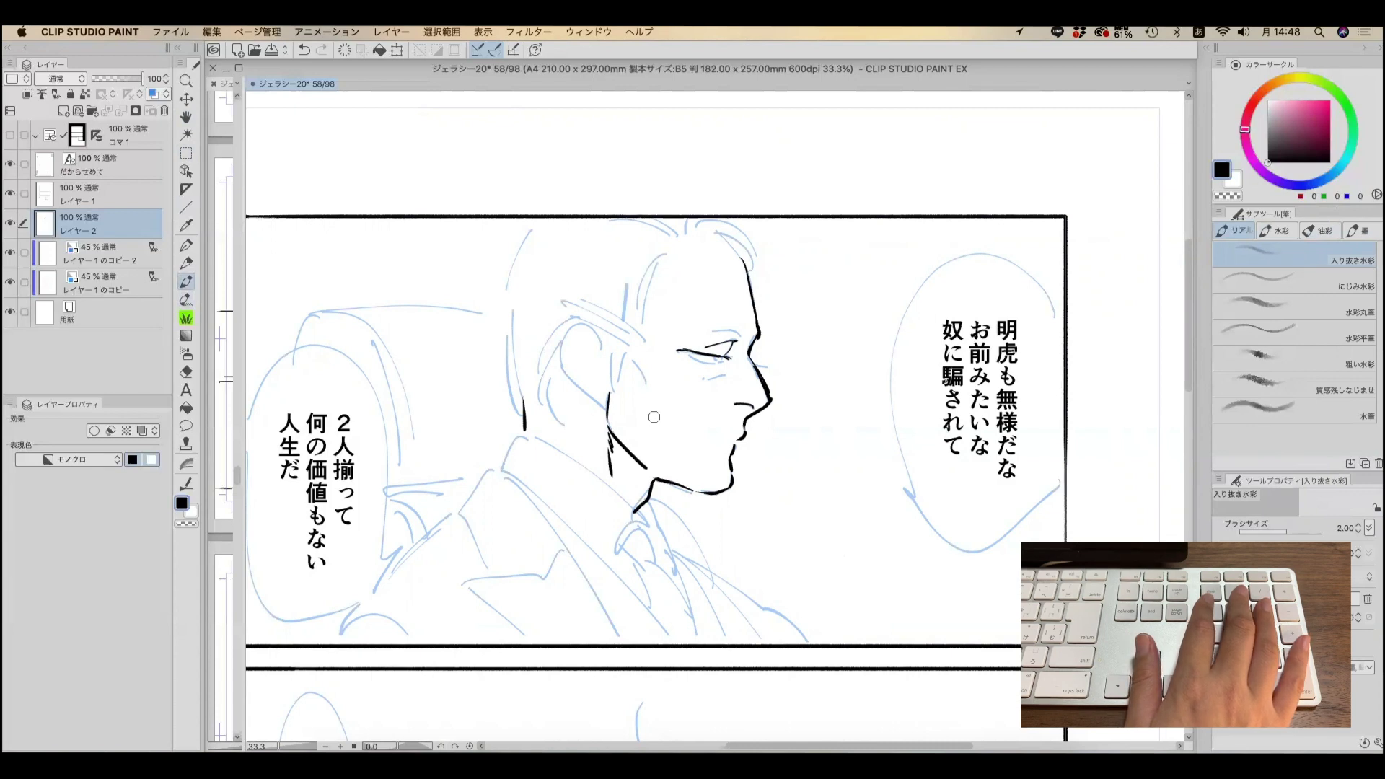
pyautogui.press('b')
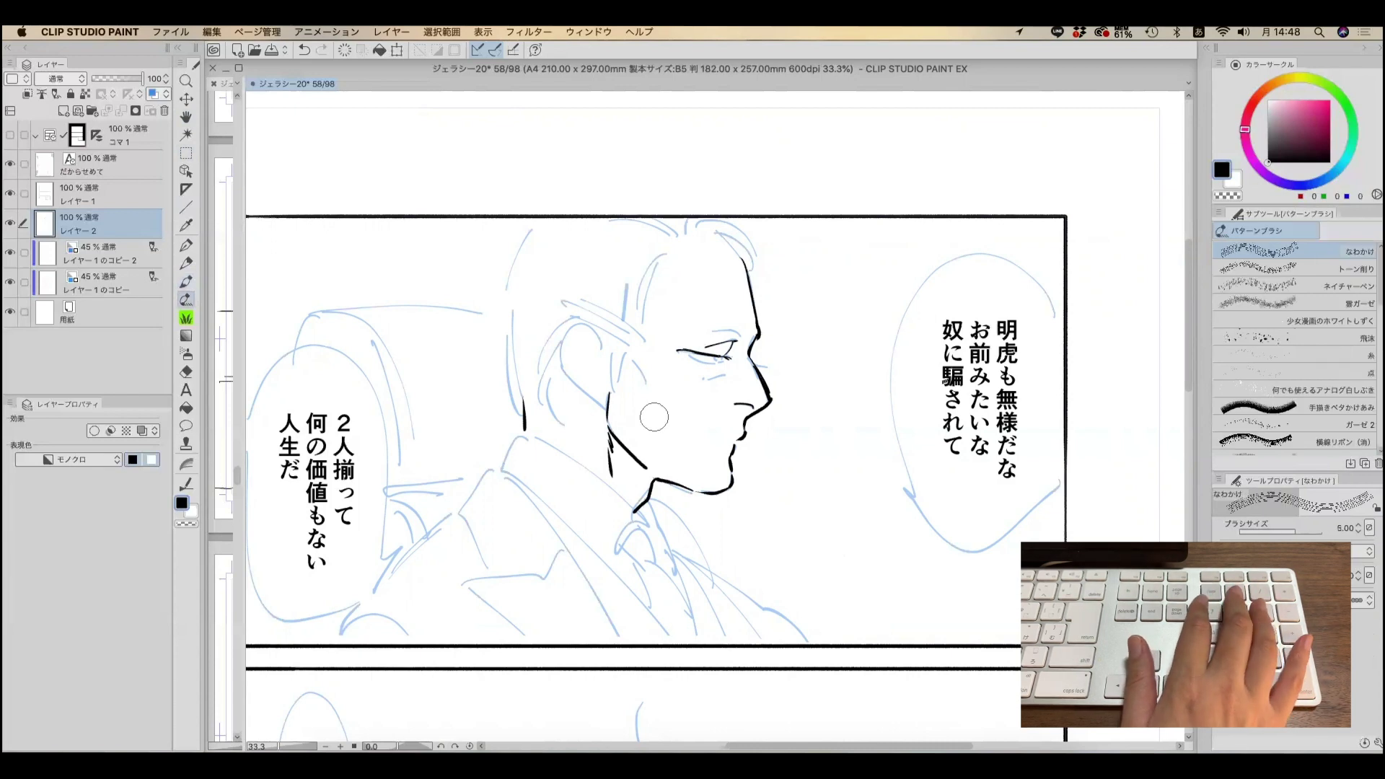
pyautogui.scroll(2, 847, 244)
pyautogui.moveTo(890, 266)
pyautogui.mouseDown()
pyautogui.moveTo(779, 206)
pyautogui.moveTo(881, 217)
pyautogui.moveTo(927, 263)
pyautogui.moveTo(891, 140)
pyautogui.moveTo(866, 205)
pyautogui.moveTo(812, 175)
pyautogui.mouseUp()
pyautogui.moveTo(913, 304)
pyautogui.mouseDown()
pyautogui.moveTo(887, 317)
pyautogui.moveTo(800, 274)
pyautogui.moveTo(750, 326)
pyautogui.mouseUp()
pyautogui.press('super+minus')
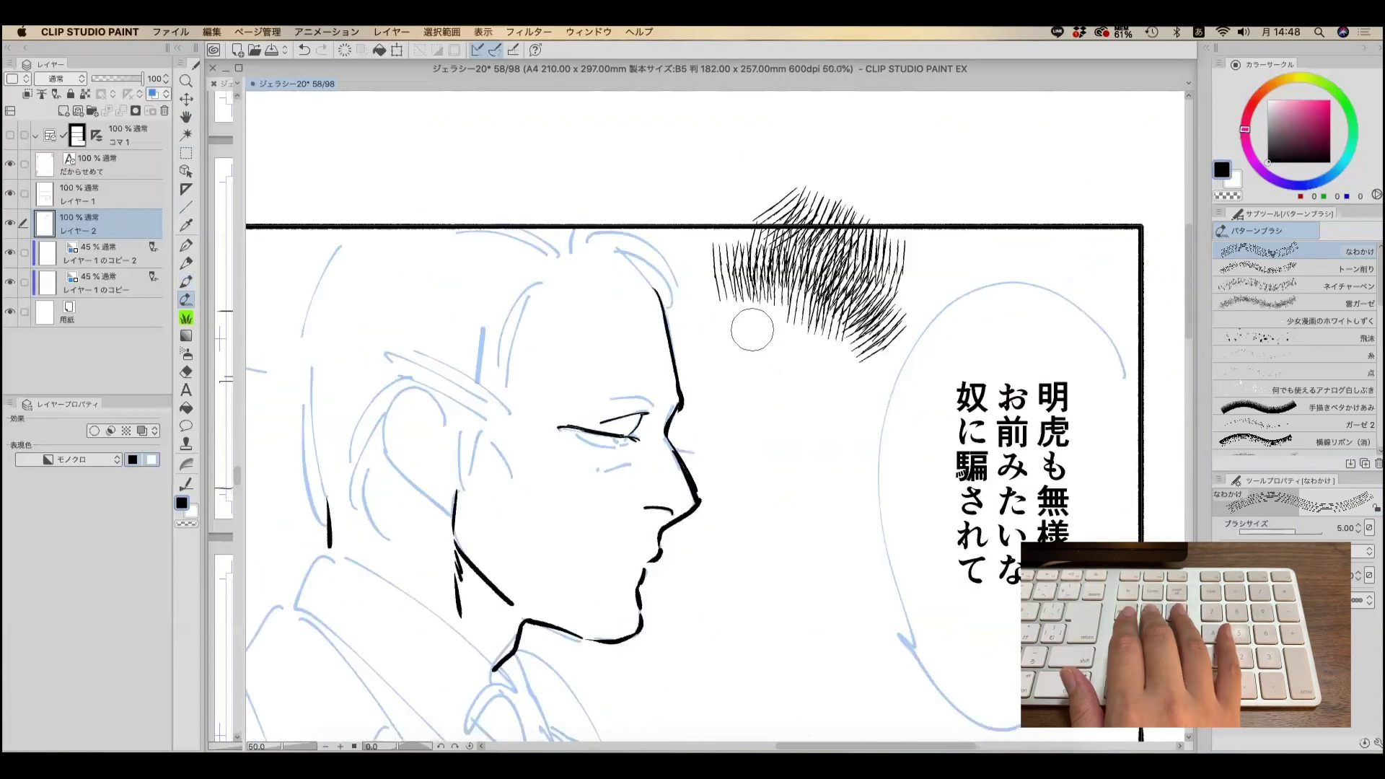
# - Undo all the test hatching strokes in front of the man's forehead and switch to the hand tool
pyautogui.press('super+z')
pyautogui.press('super+z')
pyautogui.press('super+z')
pyautogui.press('super+z')
pyautogui.press('super+z')
pyautogui.press('super+z')
pyautogui.press('super+z')
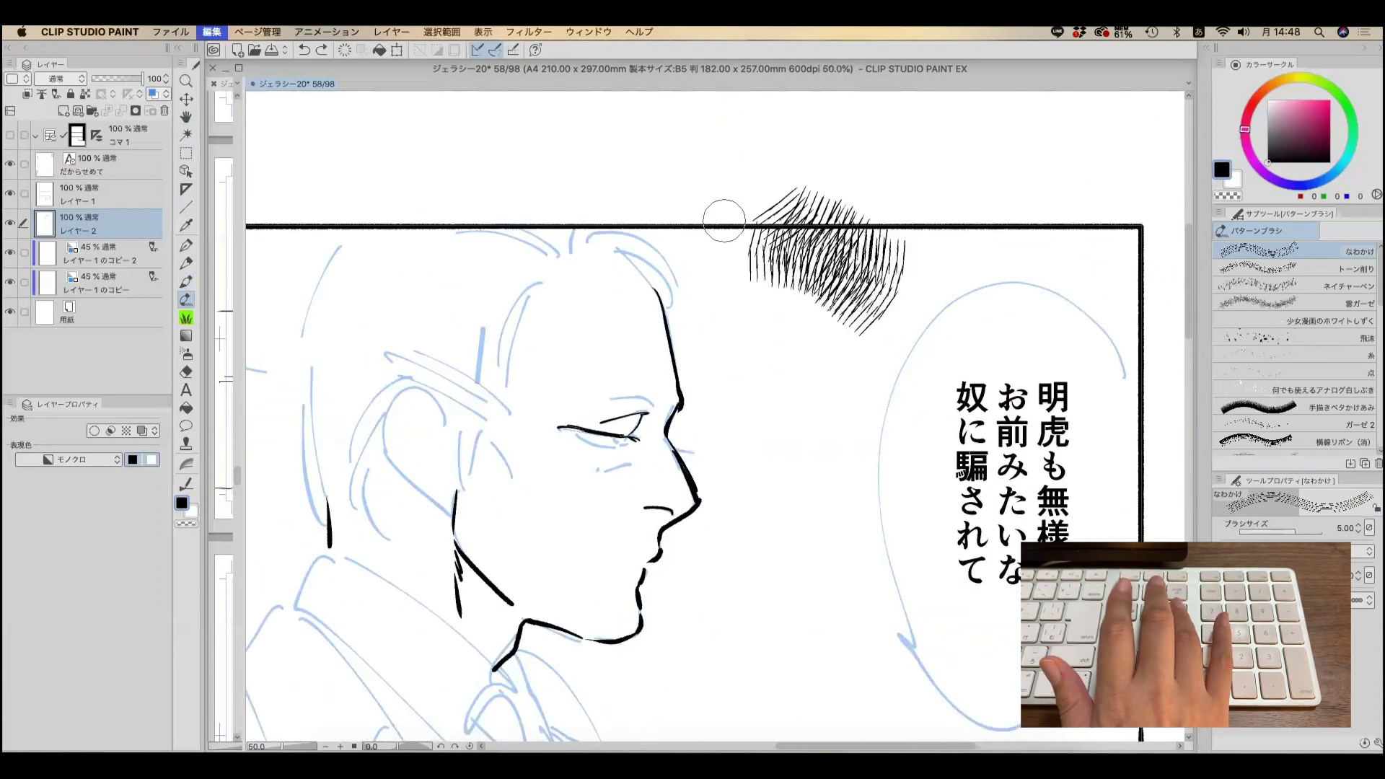
pyautogui.press('super+z')
pyautogui.press('super+z')
pyautogui.press('super+z')
pyautogui.press('super+z')
pyautogui.press('super+z')
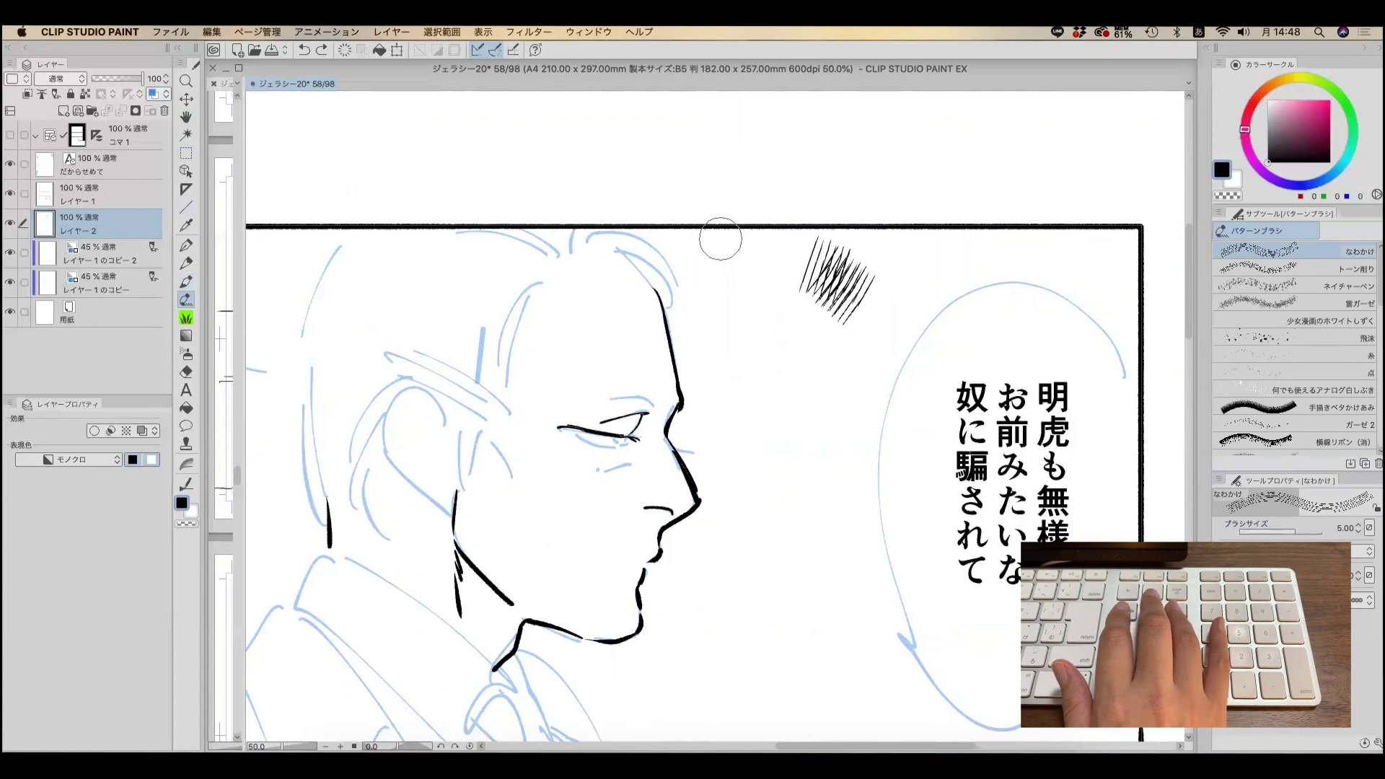
pyautogui.press('super+minus')
pyautogui.press('space')
pyautogui.moveTo(486, 508); pyautogui.dragTo(627, 459)
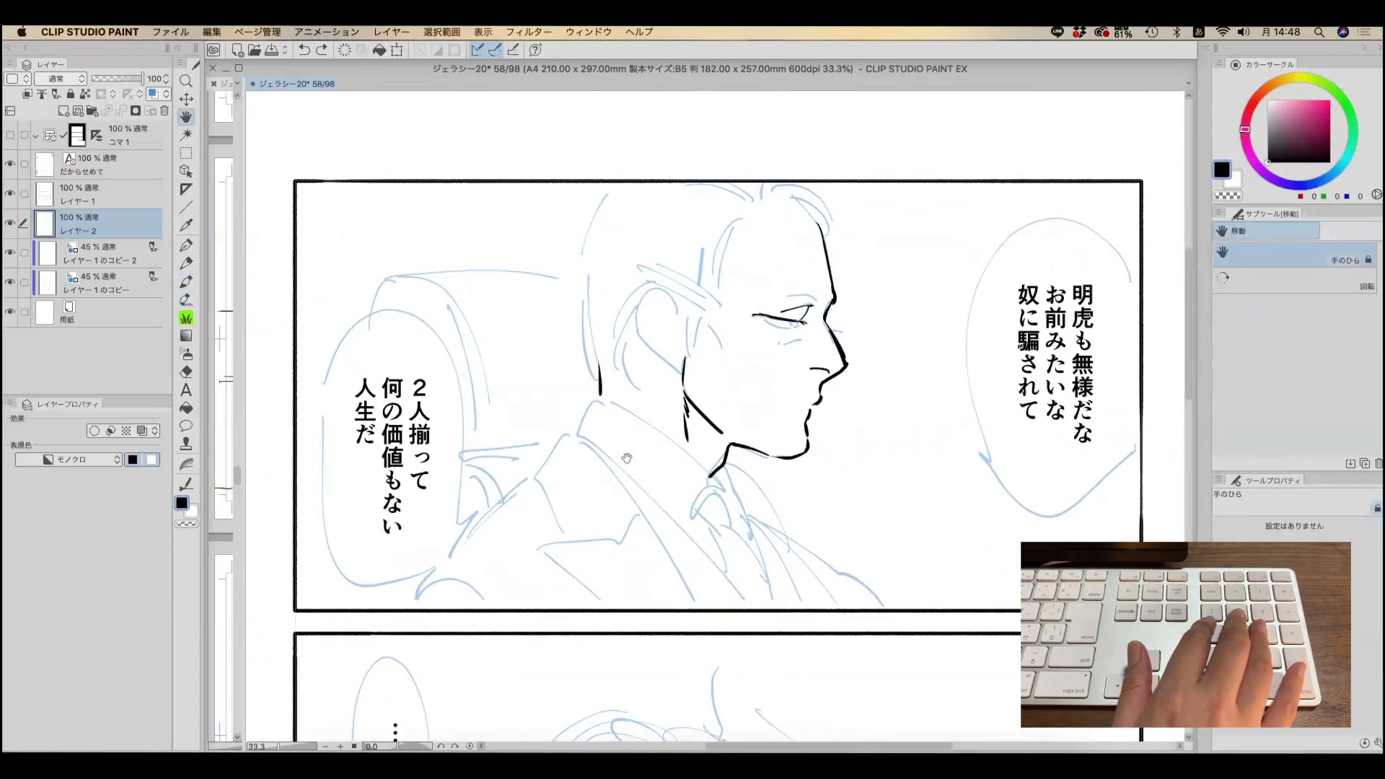